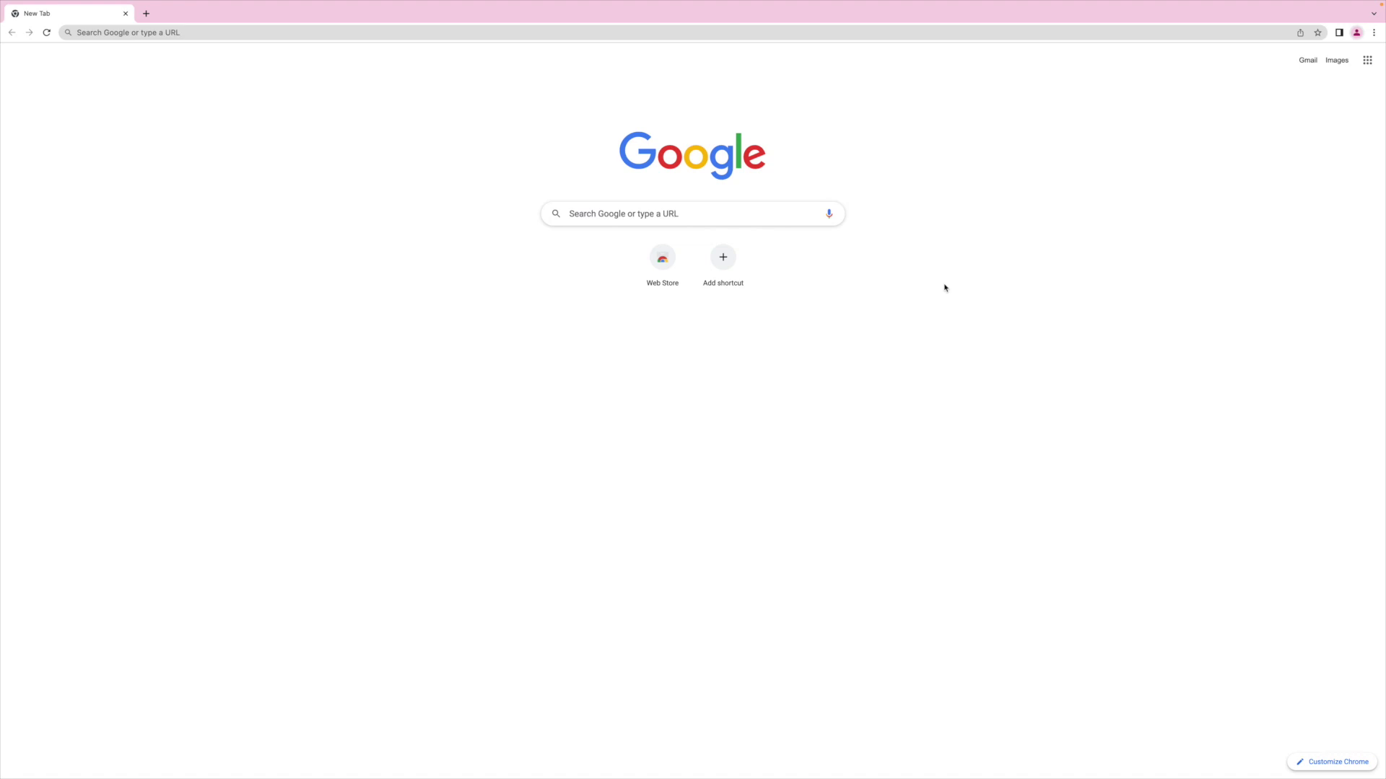
Search Google for 'metamask' and open the official metamask.io result.
{"action": "left_click", "coordinate": [625, 215]}
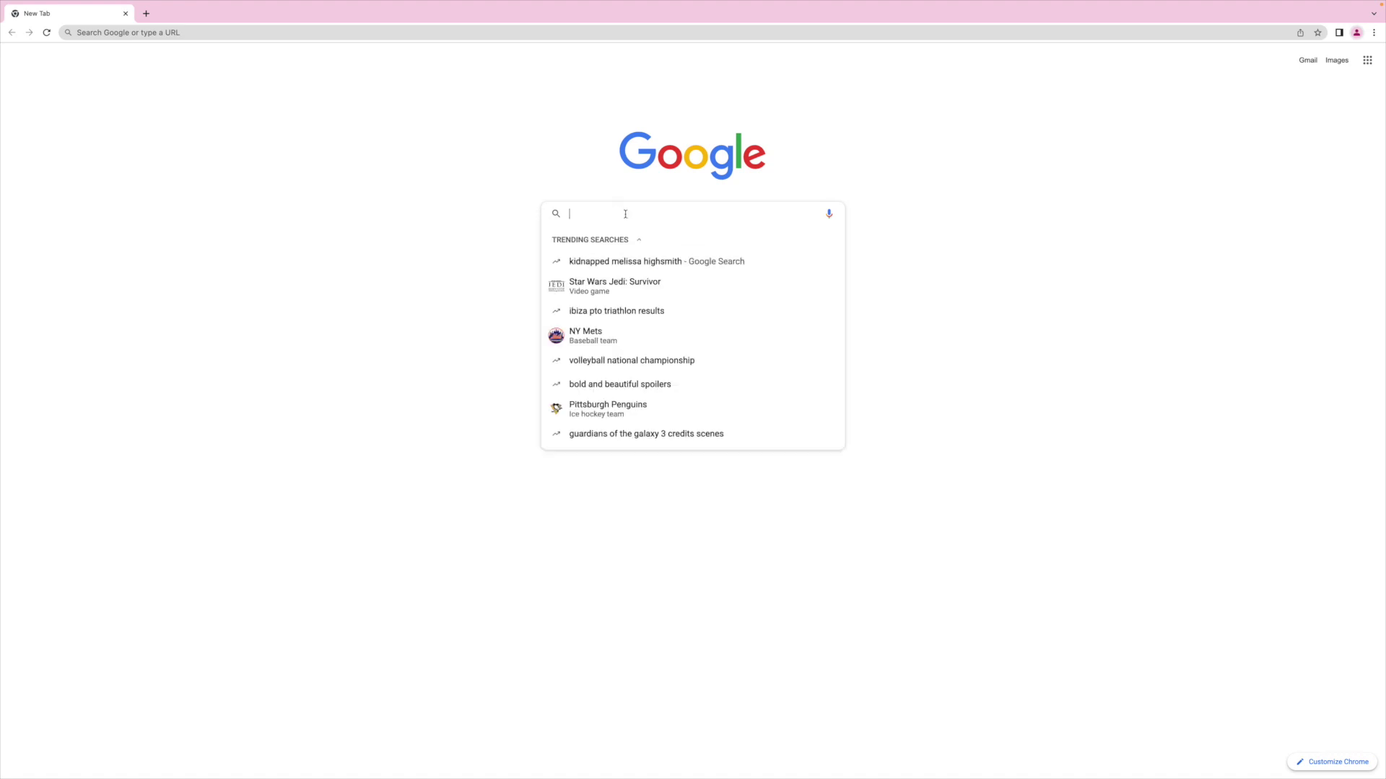
{"action": "type", "text": "met"}
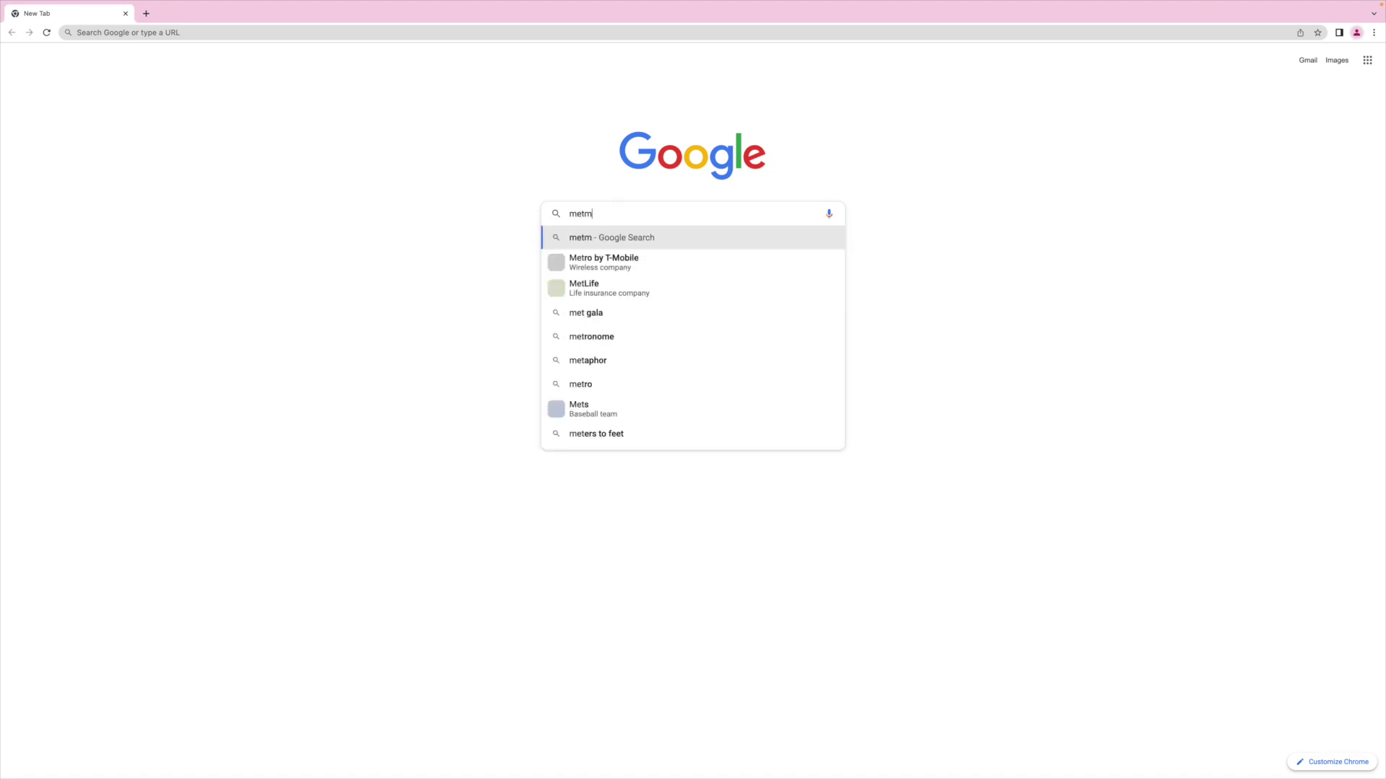
{"action": "type", "text": "amask"}
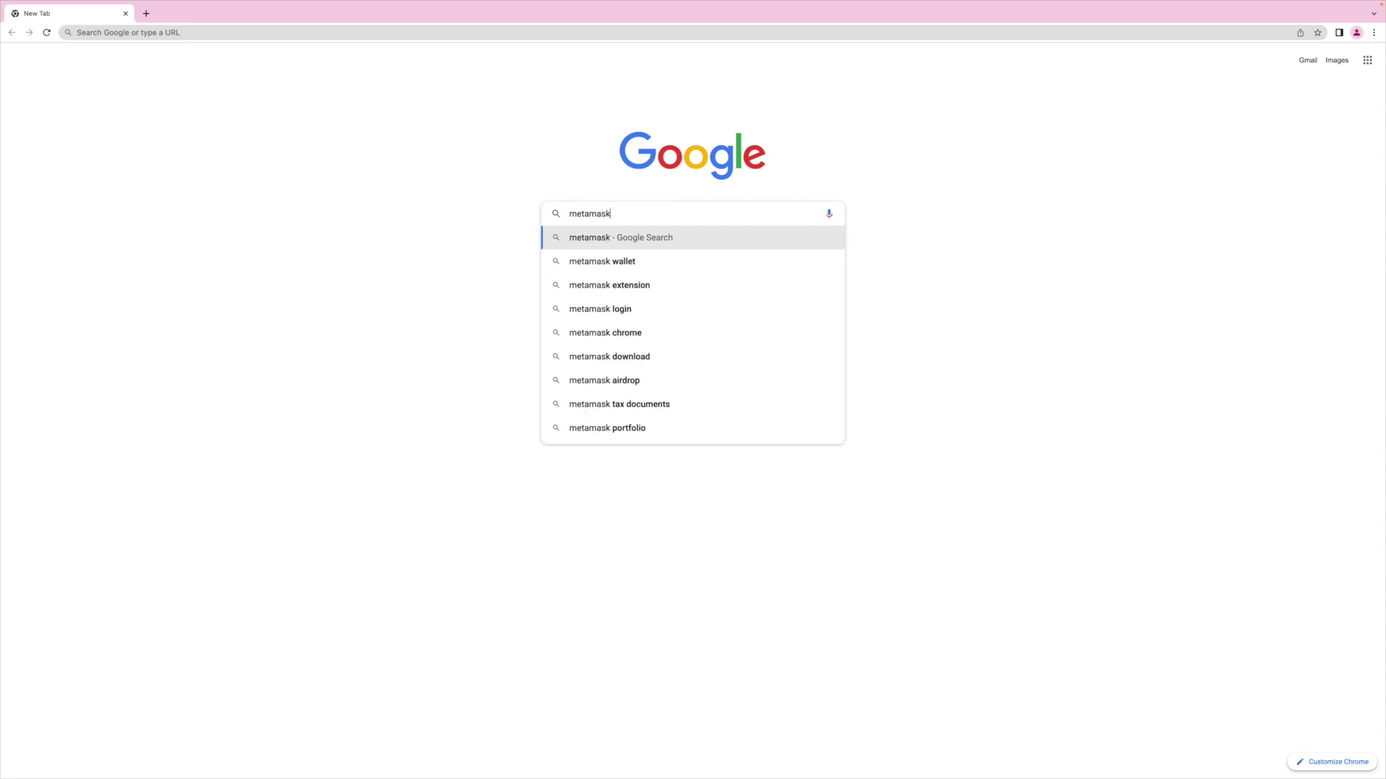
{"action": "key", "text": "Return"}
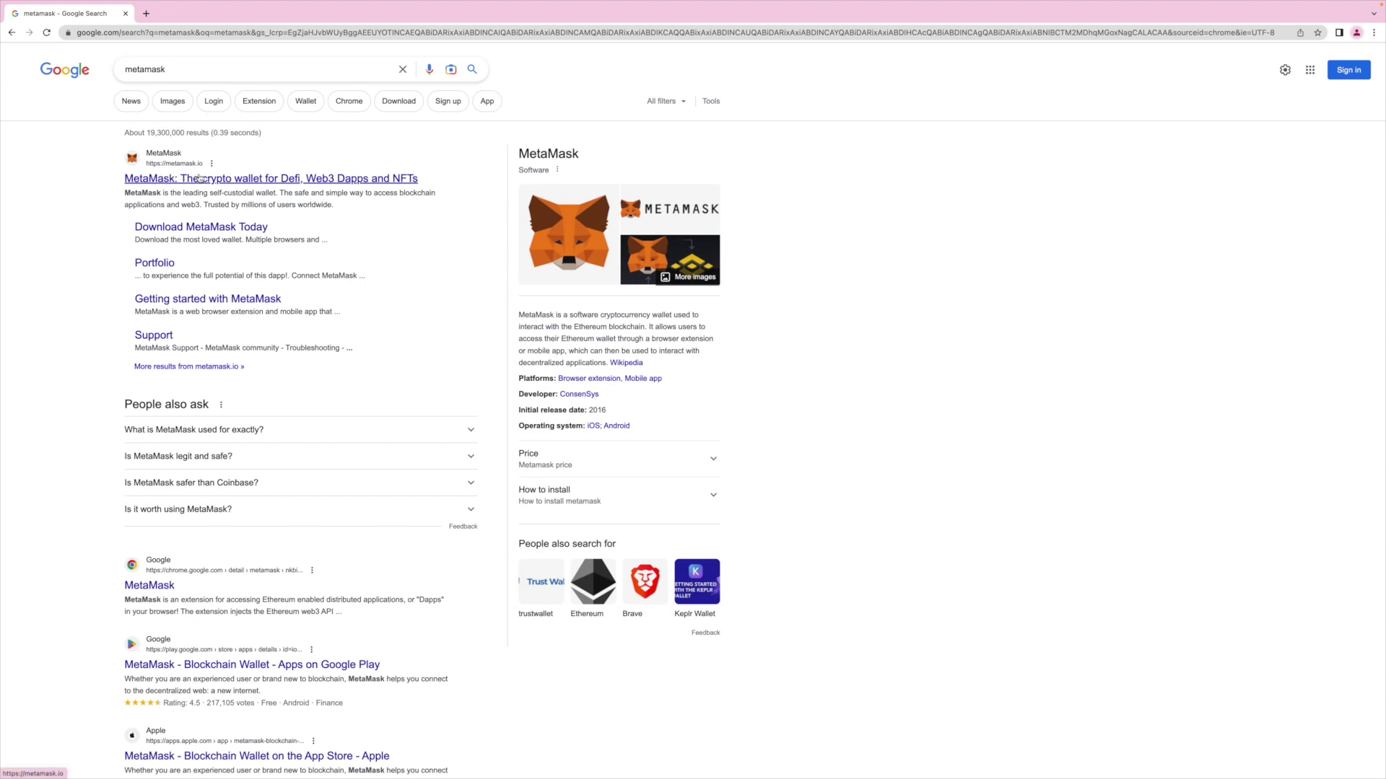
{"action": "left_click", "coordinate": [157, 184]}
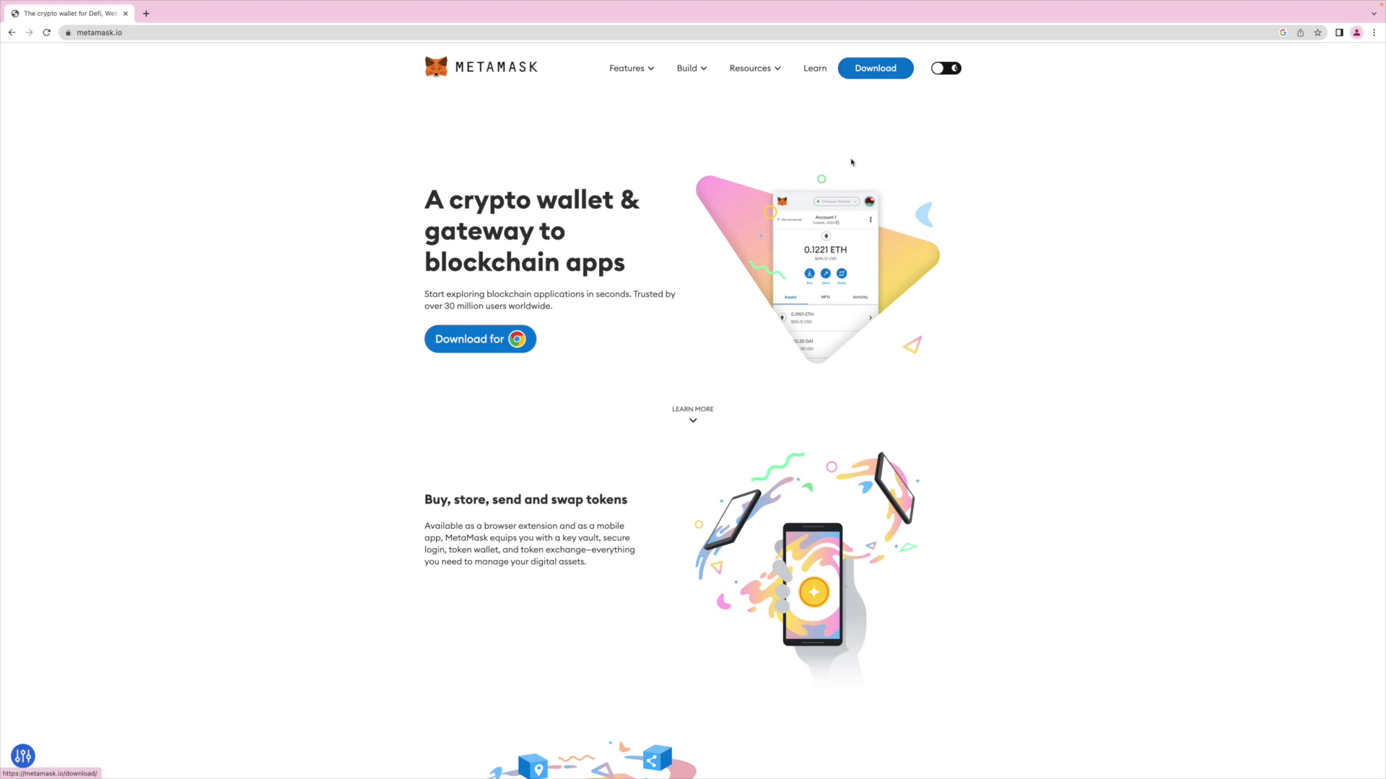
Go to the Download page on metamask.io to reach the Chrome Web Store listing.
{"action": "left_click", "coordinate": [870, 74]}
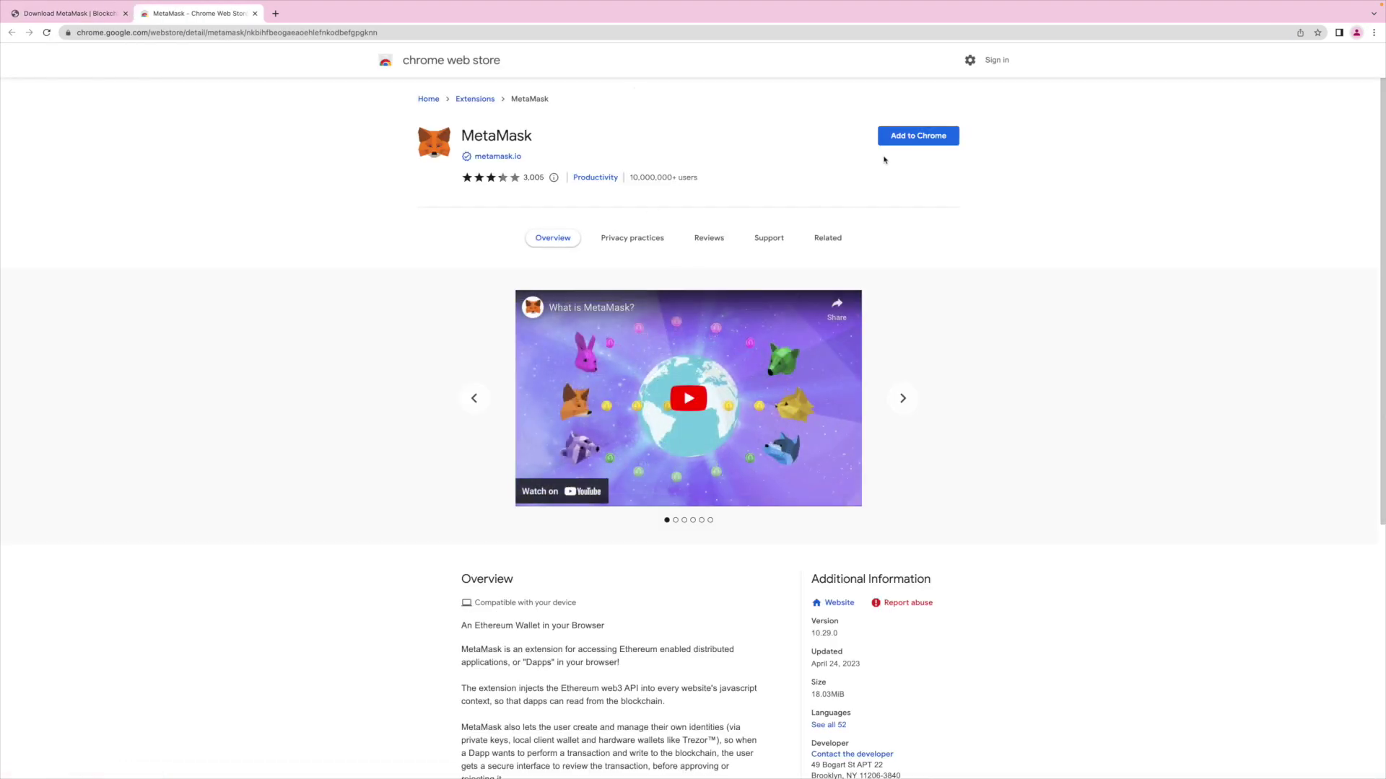
Add the MetaMask extension to Chrome from its Web Store listing and confirm.
{"action": "left_click", "coordinate": [905, 143]}
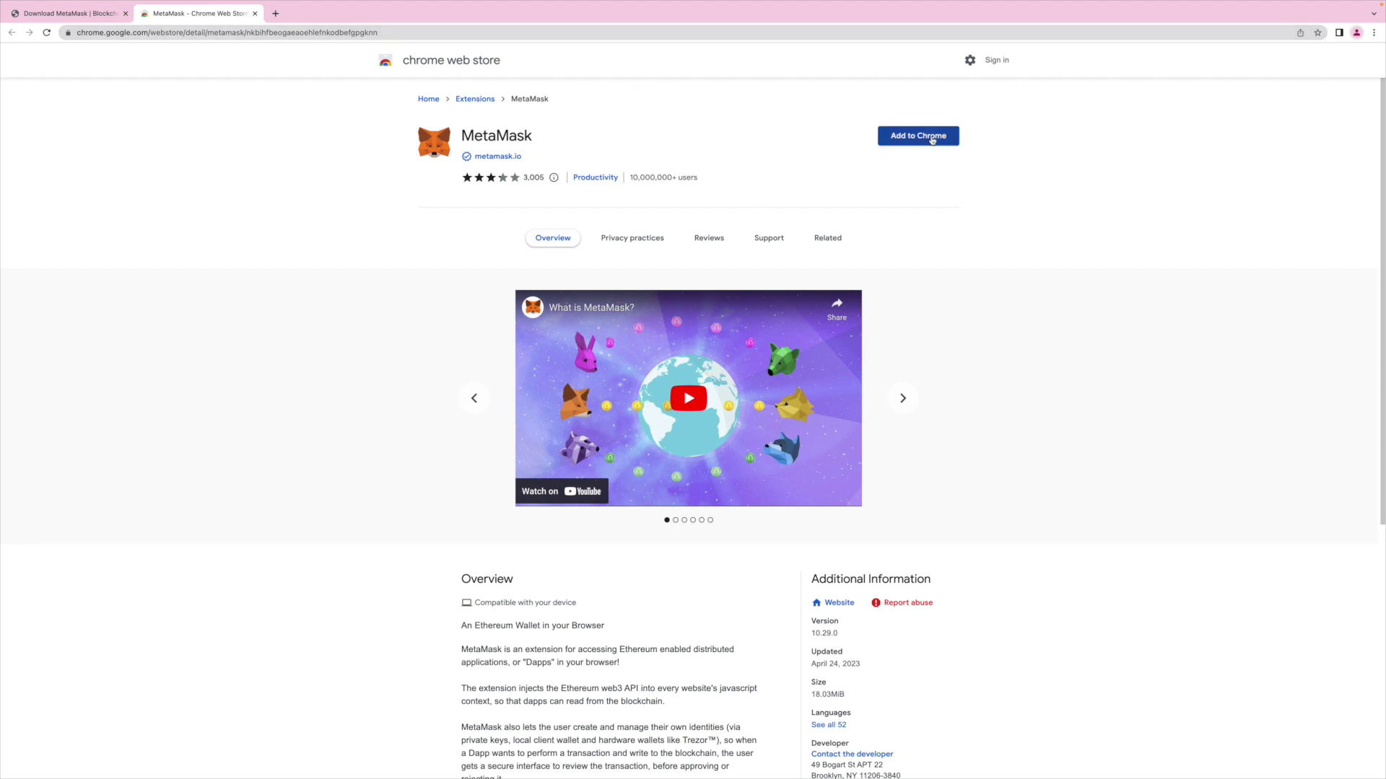
{"action": "left_click", "coordinate": [918, 144]}
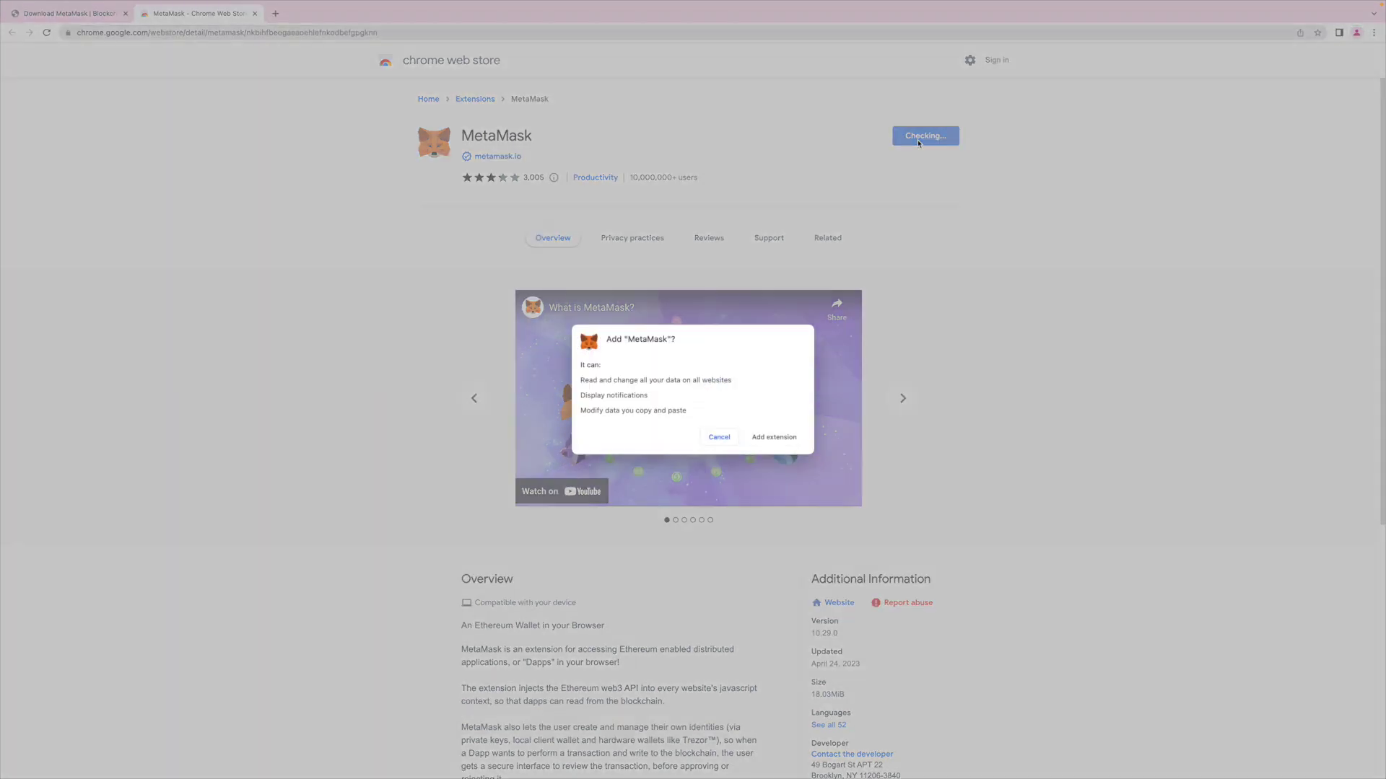
{"action": "left_click", "coordinate": [773, 438]}
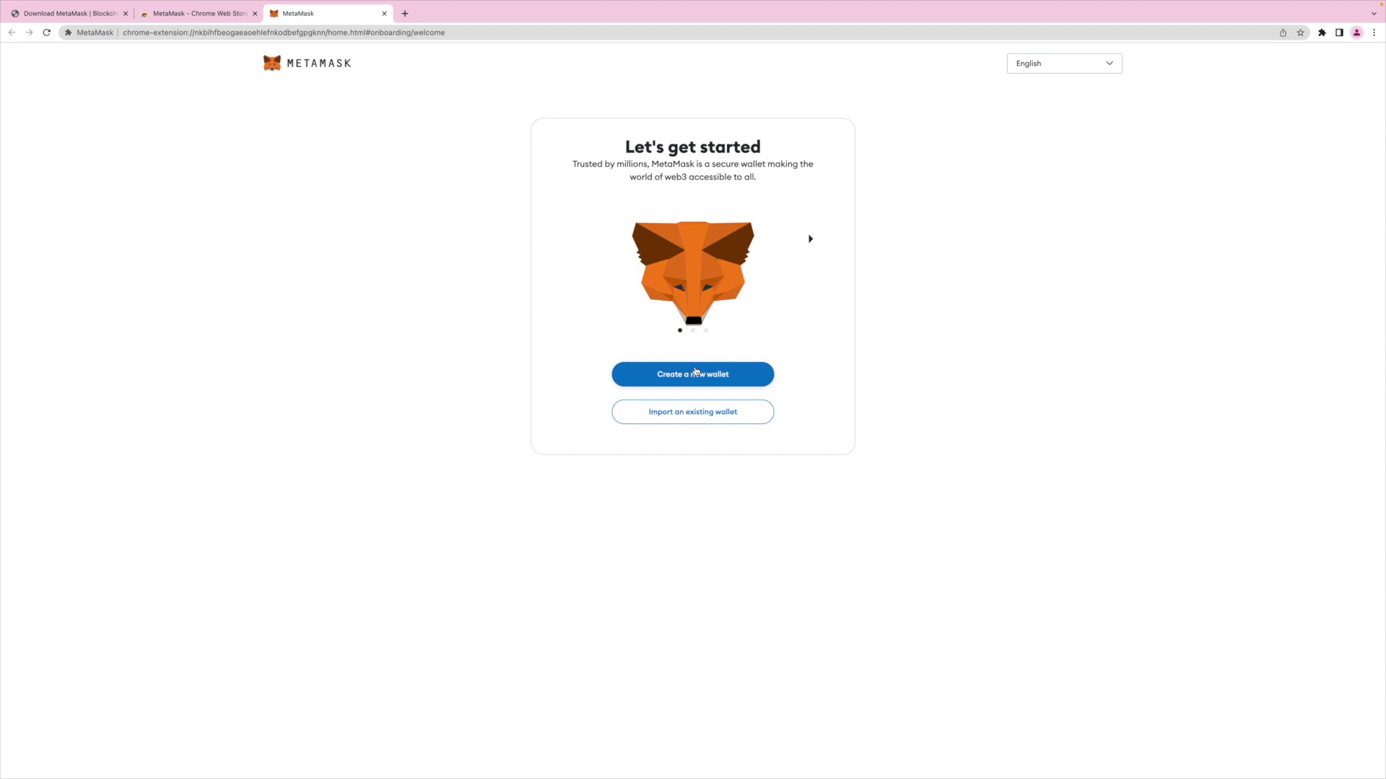
Choose to create a new wallet and agree to share anonymous usage data.
{"action": "left_click", "coordinate": [695, 372]}
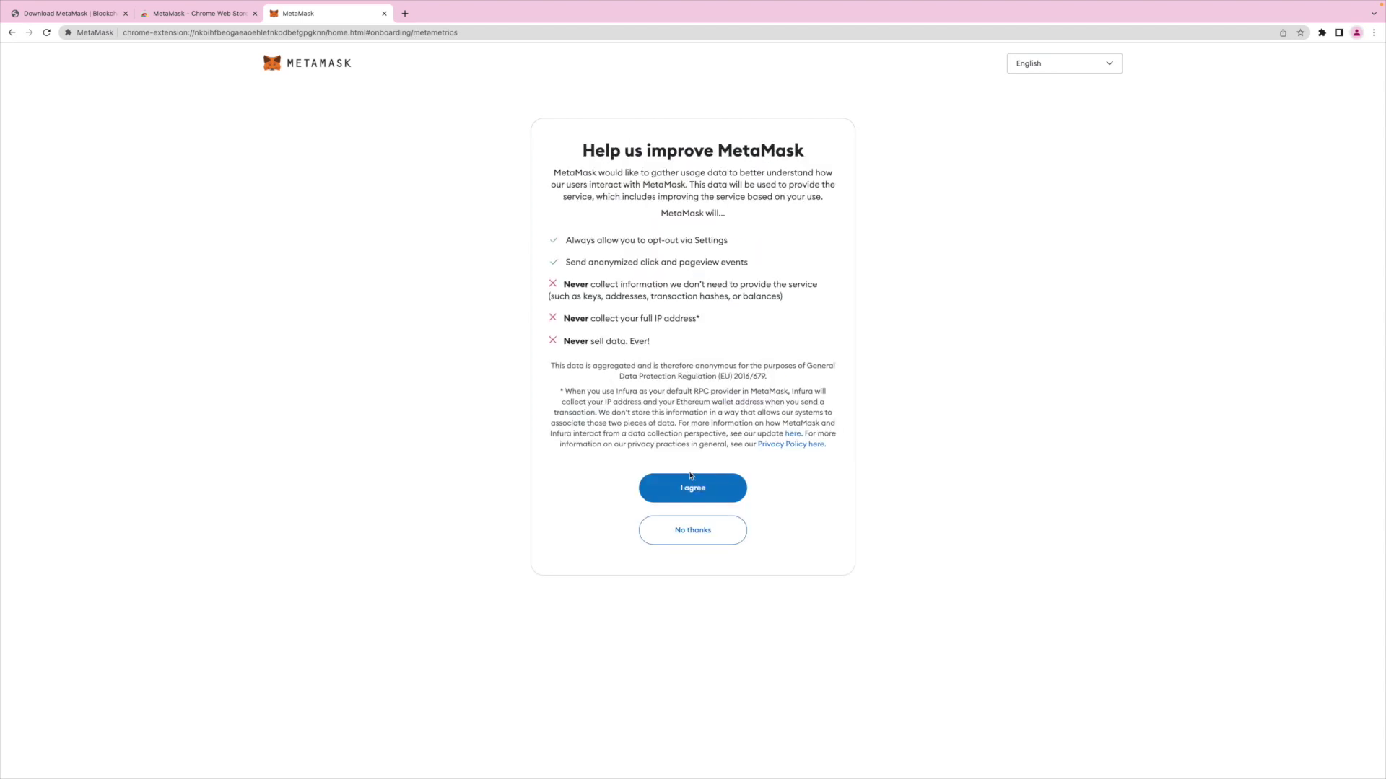
{"action": "left_click", "coordinate": [682, 496]}
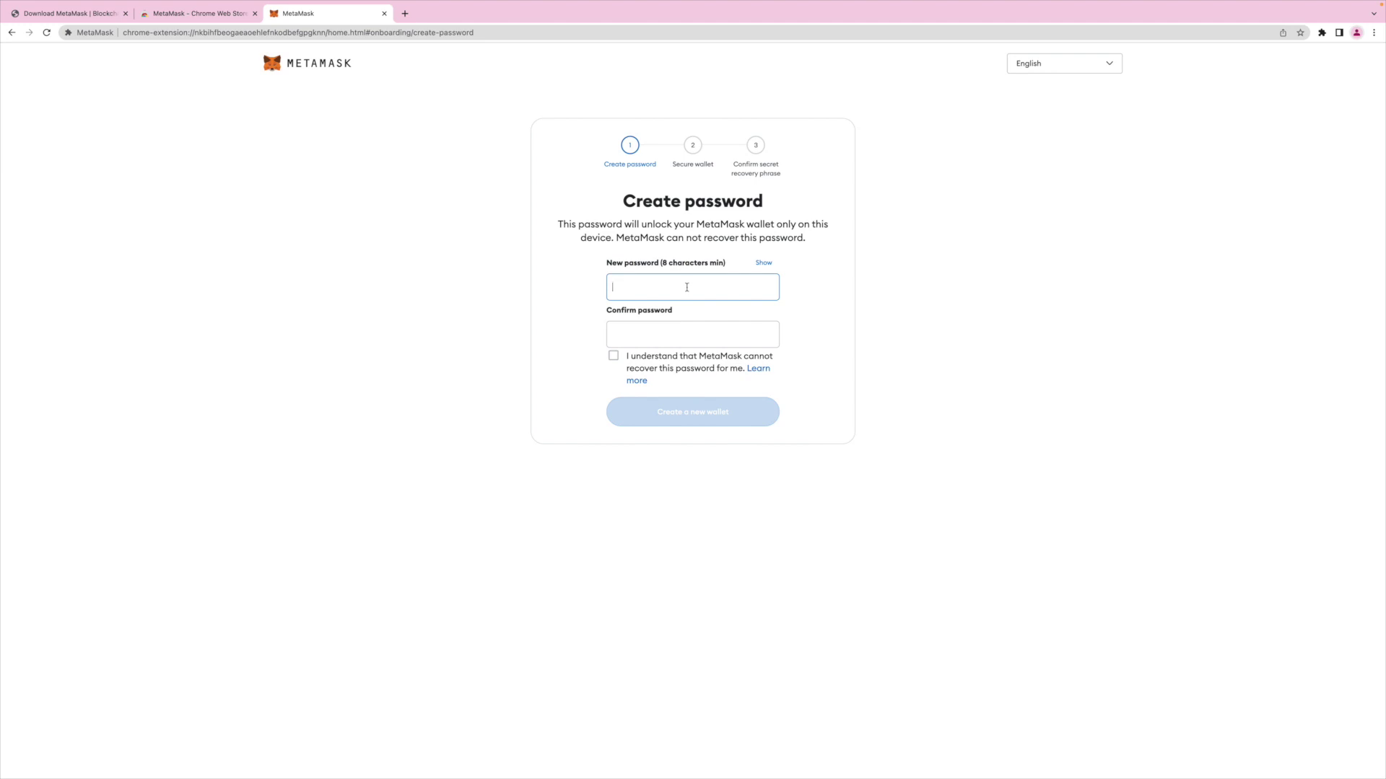
Enter and confirm the wallet password, acknowledge it's unrecoverable, create the wallet and choose to secure it.
{"action": "type", "text": "**********"}
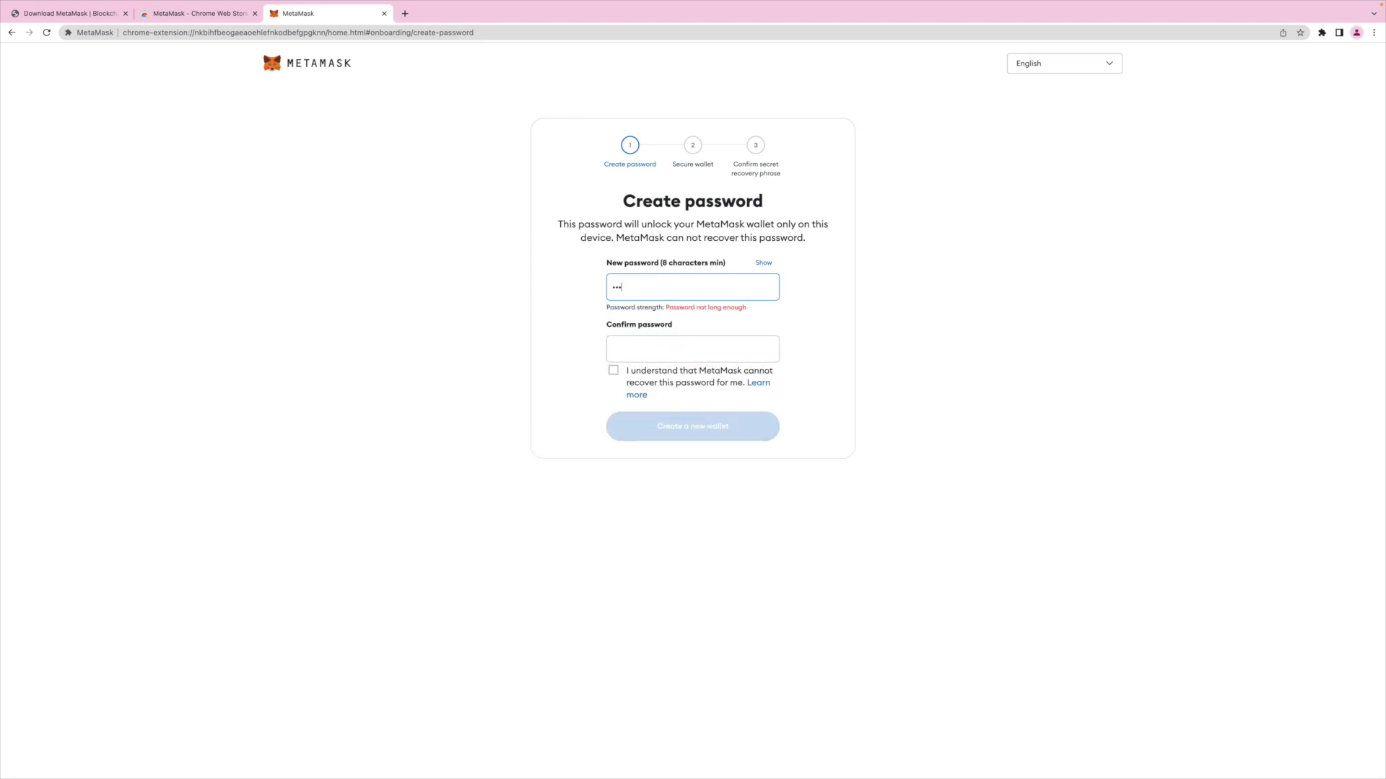
{"action": "type", "text": "***"}
{"action": "left_click", "coordinate": [692, 369]}
{"action": "type", "text": "*********"}
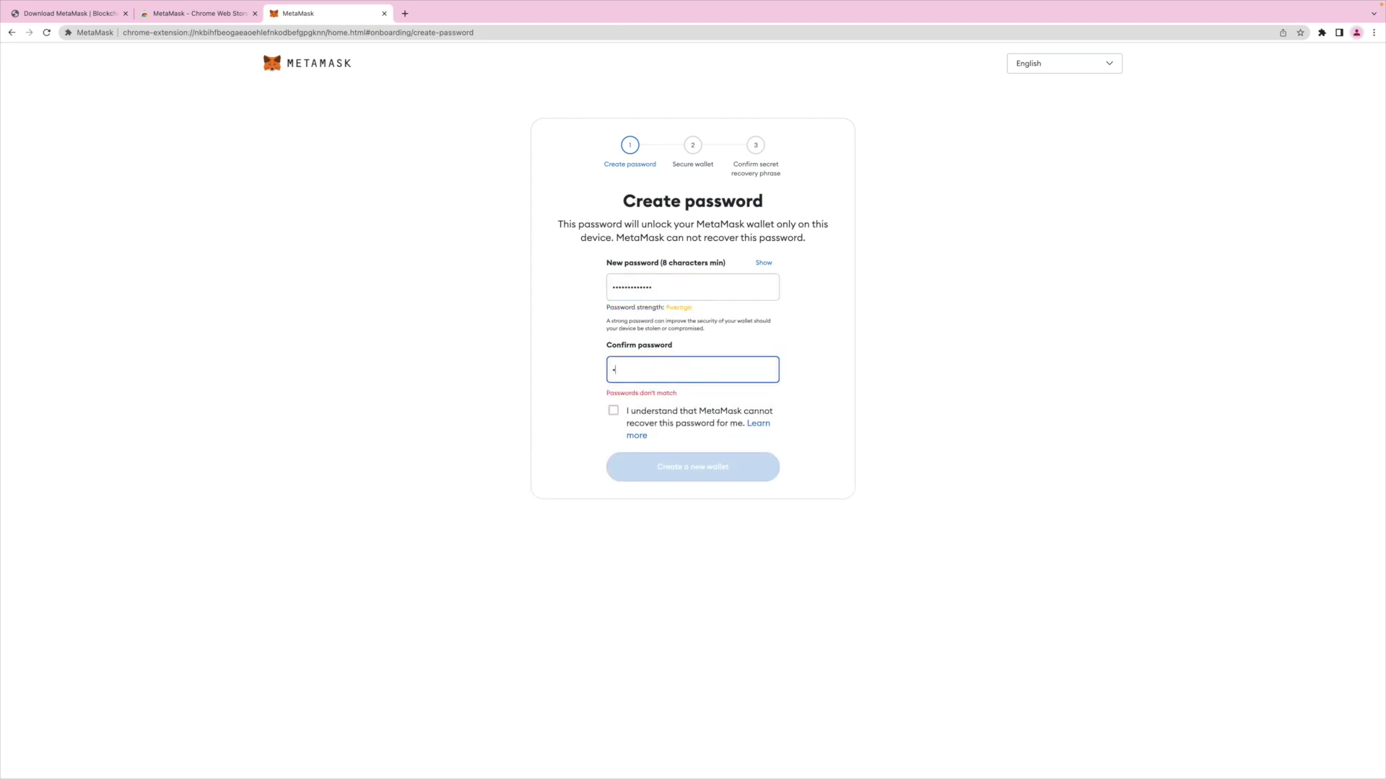
{"action": "type", "text": "****"}
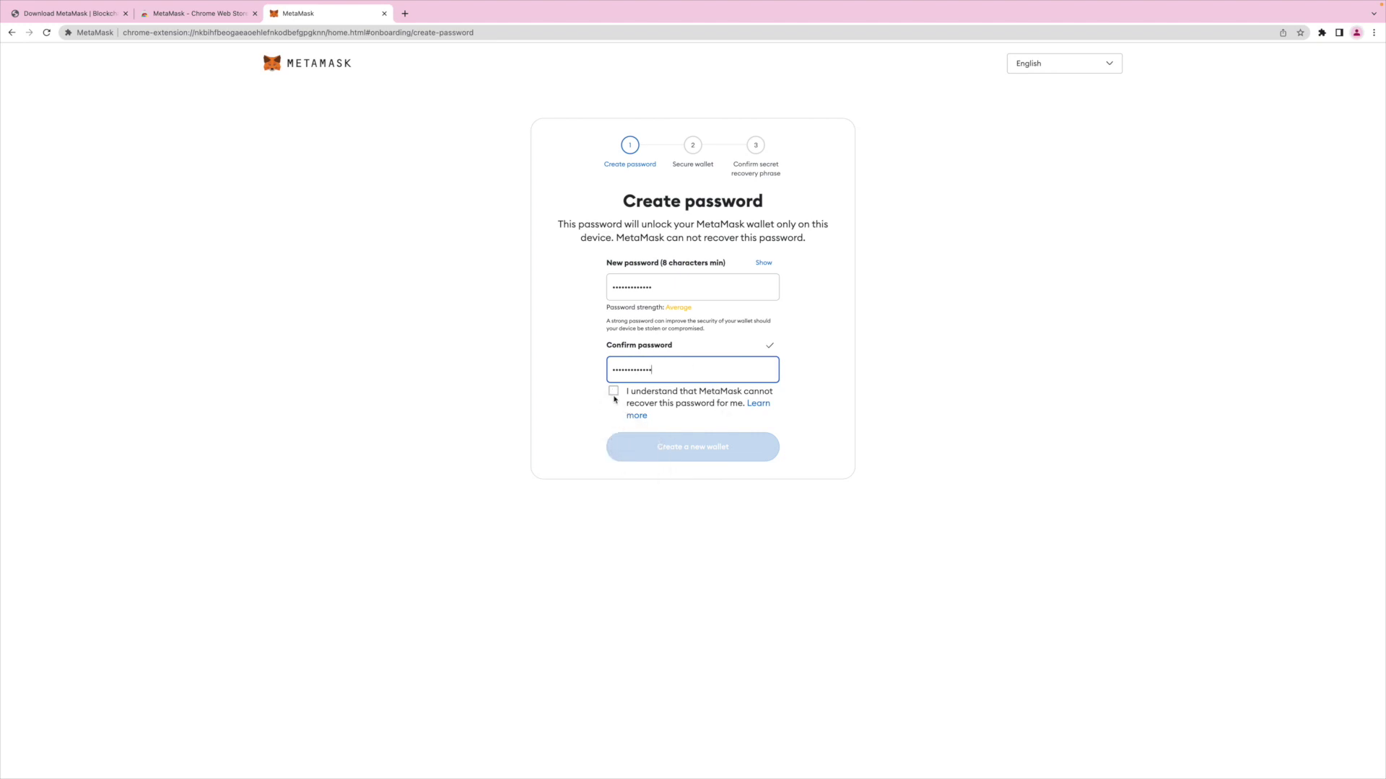
{"action": "left_click", "coordinate": [614, 392]}
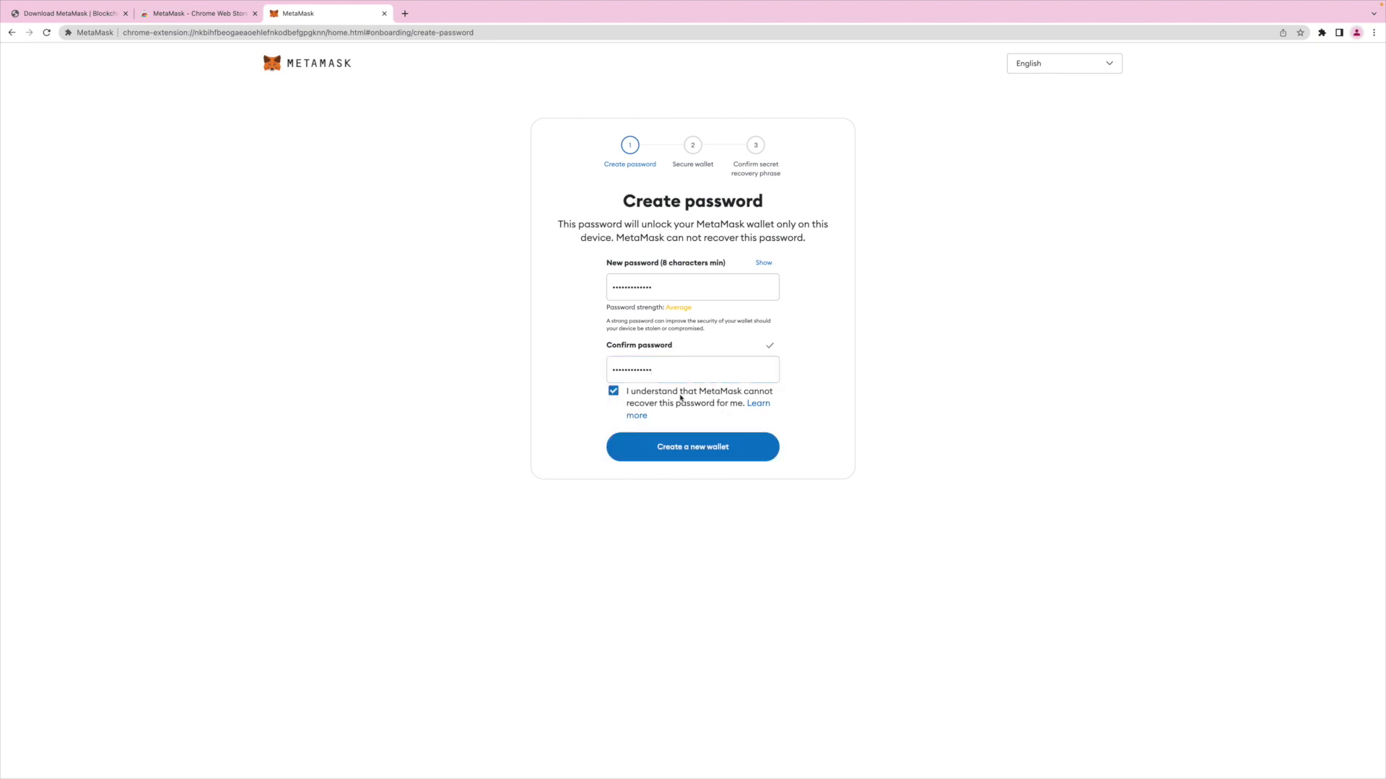
{"action": "left_click", "coordinate": [689, 452]}
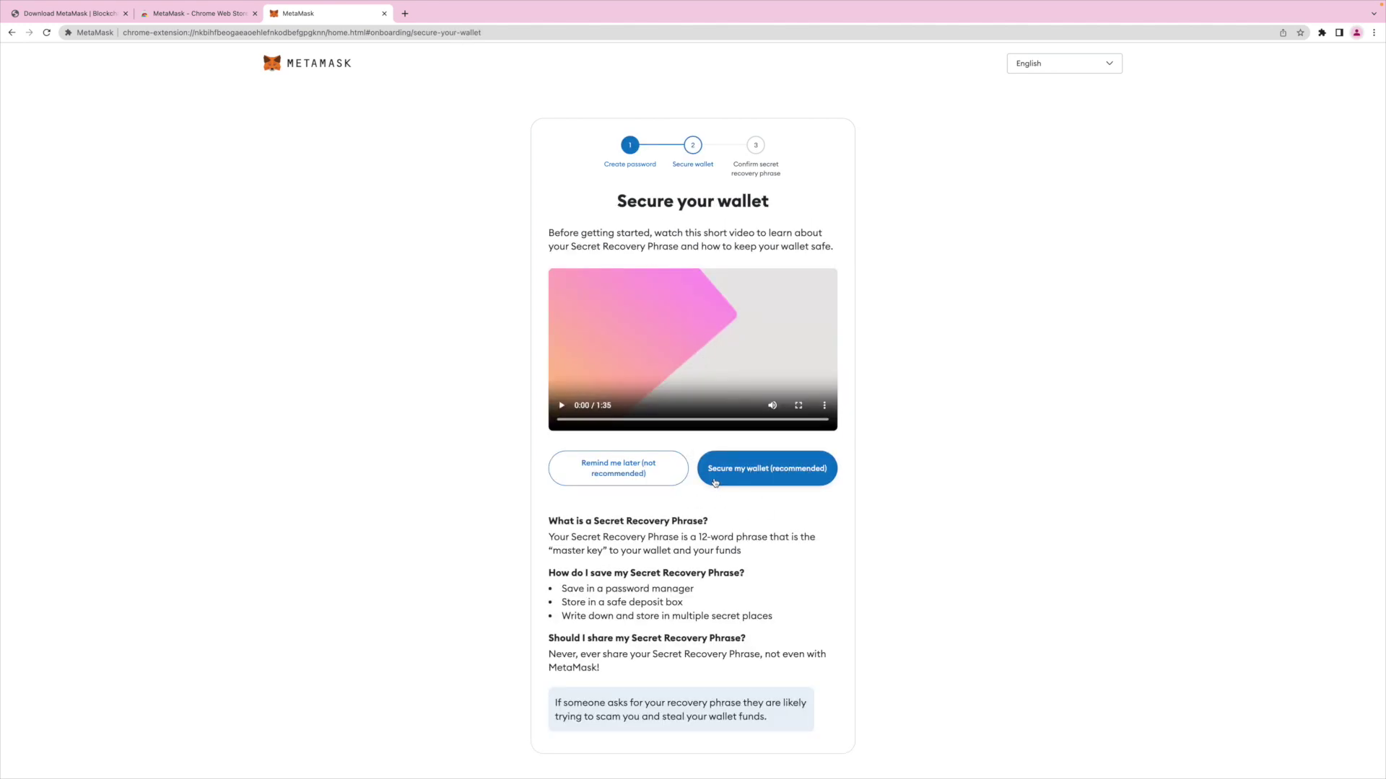
{"action": "left_click", "coordinate": [759, 470]}
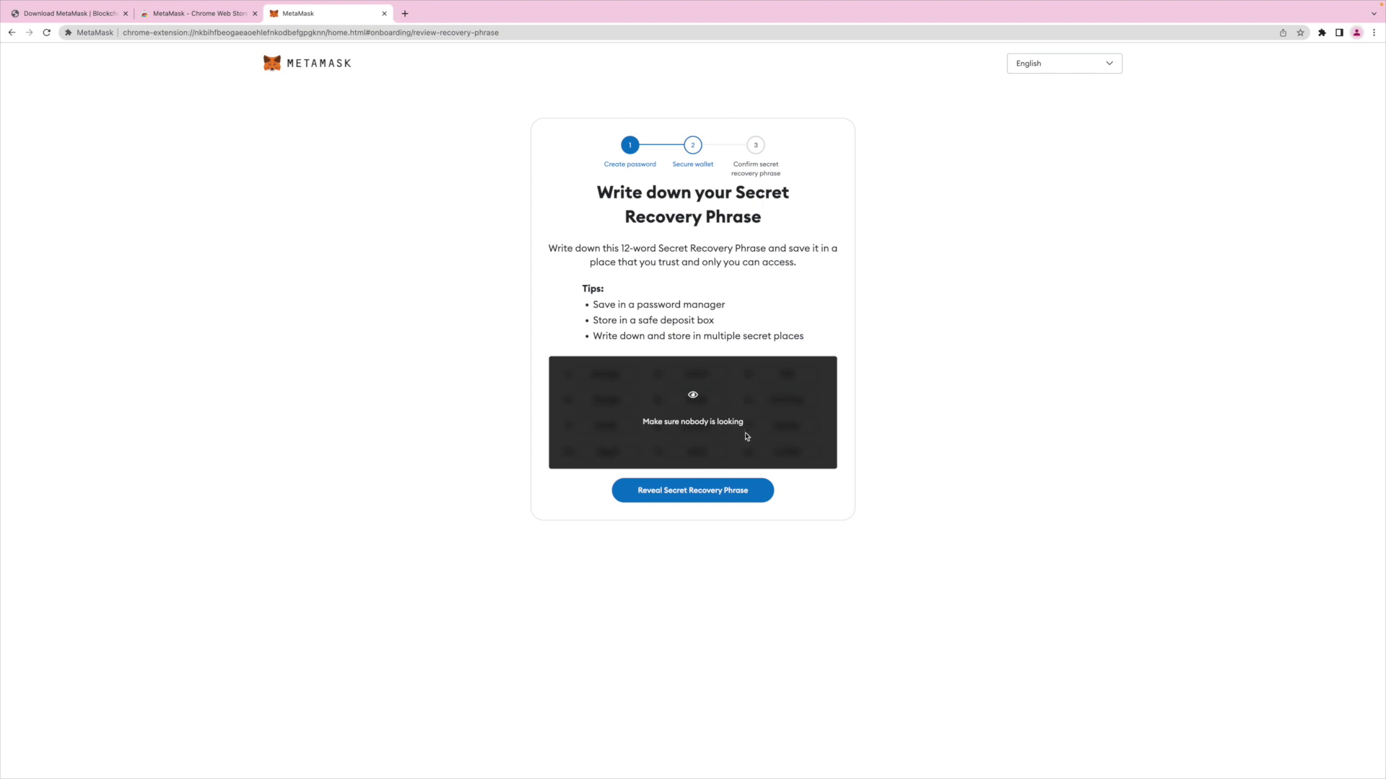
Reveal the 12-word Secret Recovery Phrase and continue to the confirmation step.
{"action": "left_click", "coordinate": [696, 498]}
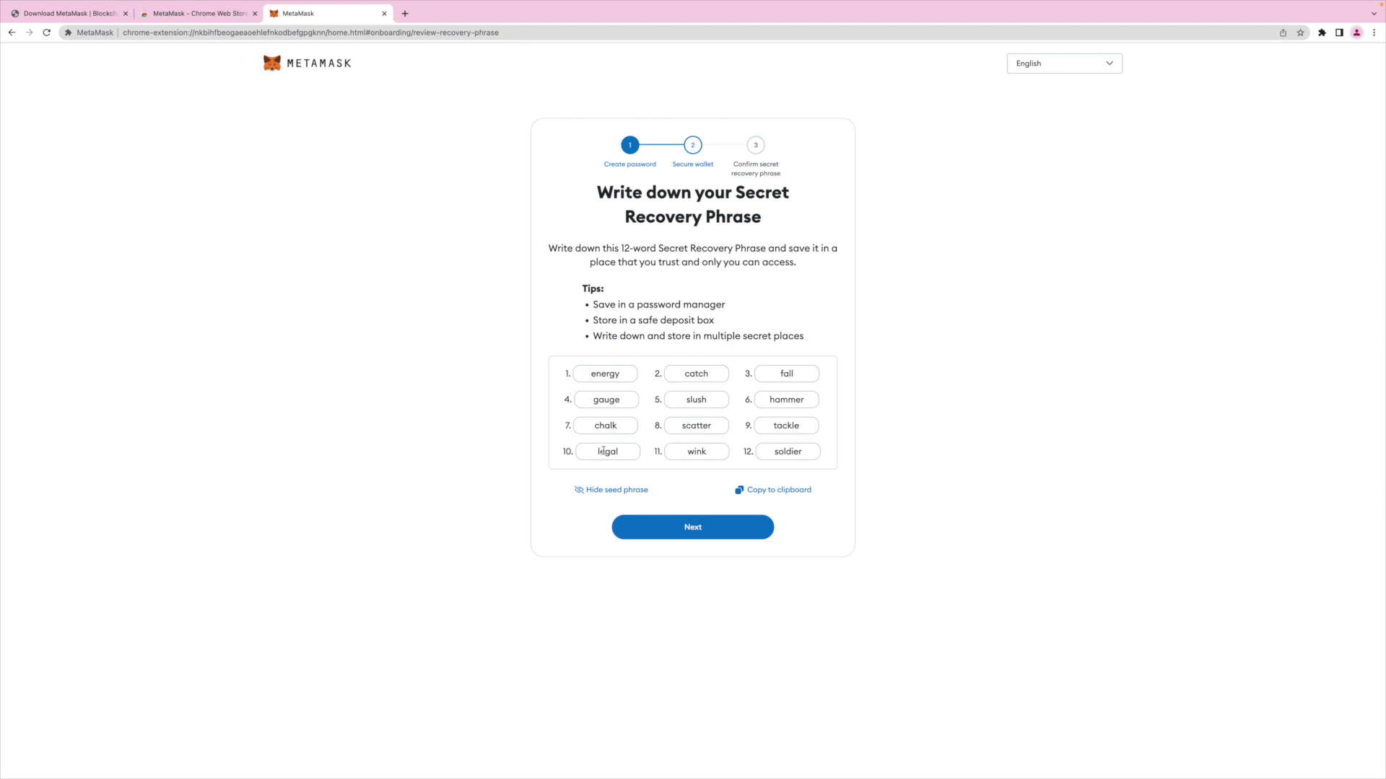
{"action": "left_click", "coordinate": [692, 529]}
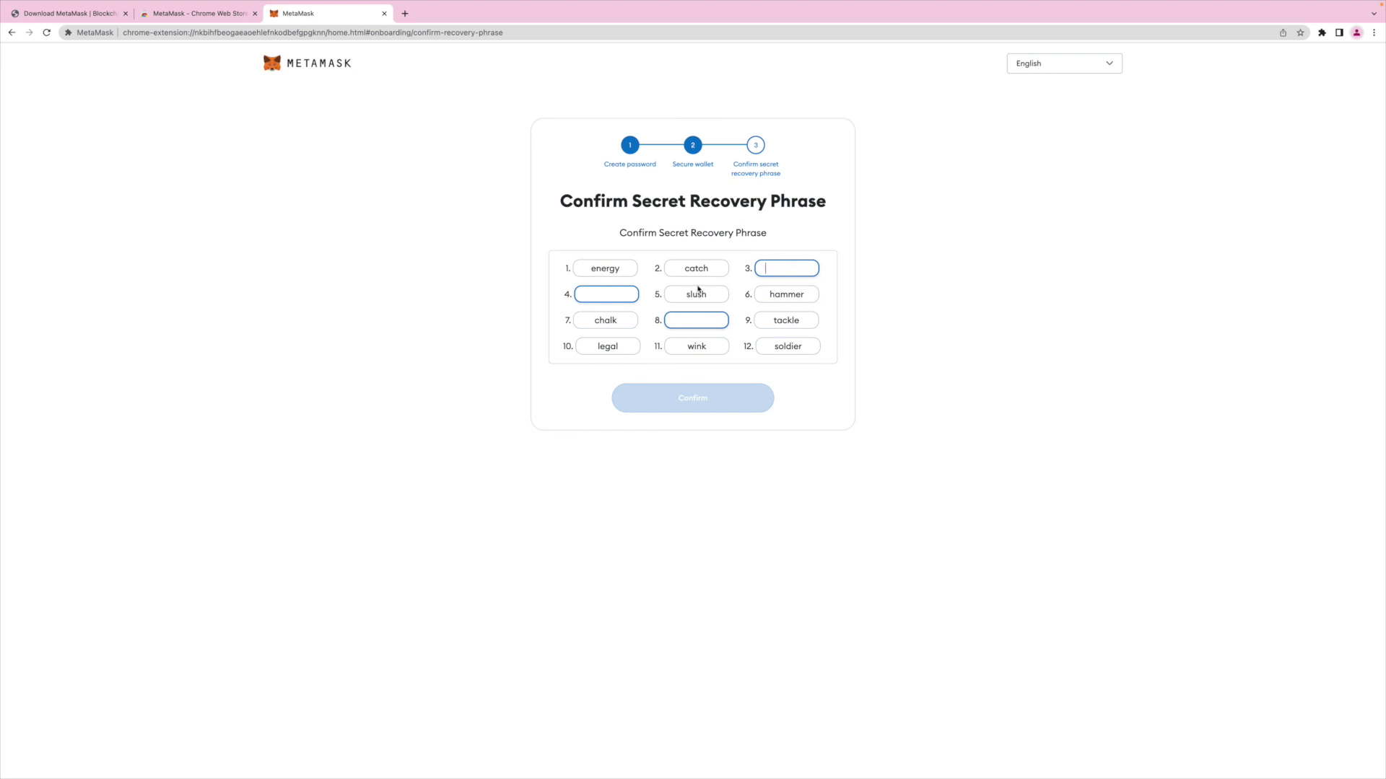
Re-enter the missing recovery words 3, 4 and 8 and confirm the phrase.
{"action": "left_click", "coordinate": [770, 268]}
{"action": "type", "text": "fall"}
{"action": "left_click", "coordinate": [600, 296]}
{"action": "type", "text": "gauge"}
{"action": "key", "text": "Tab"}
{"action": "type", "text": "scatter"}
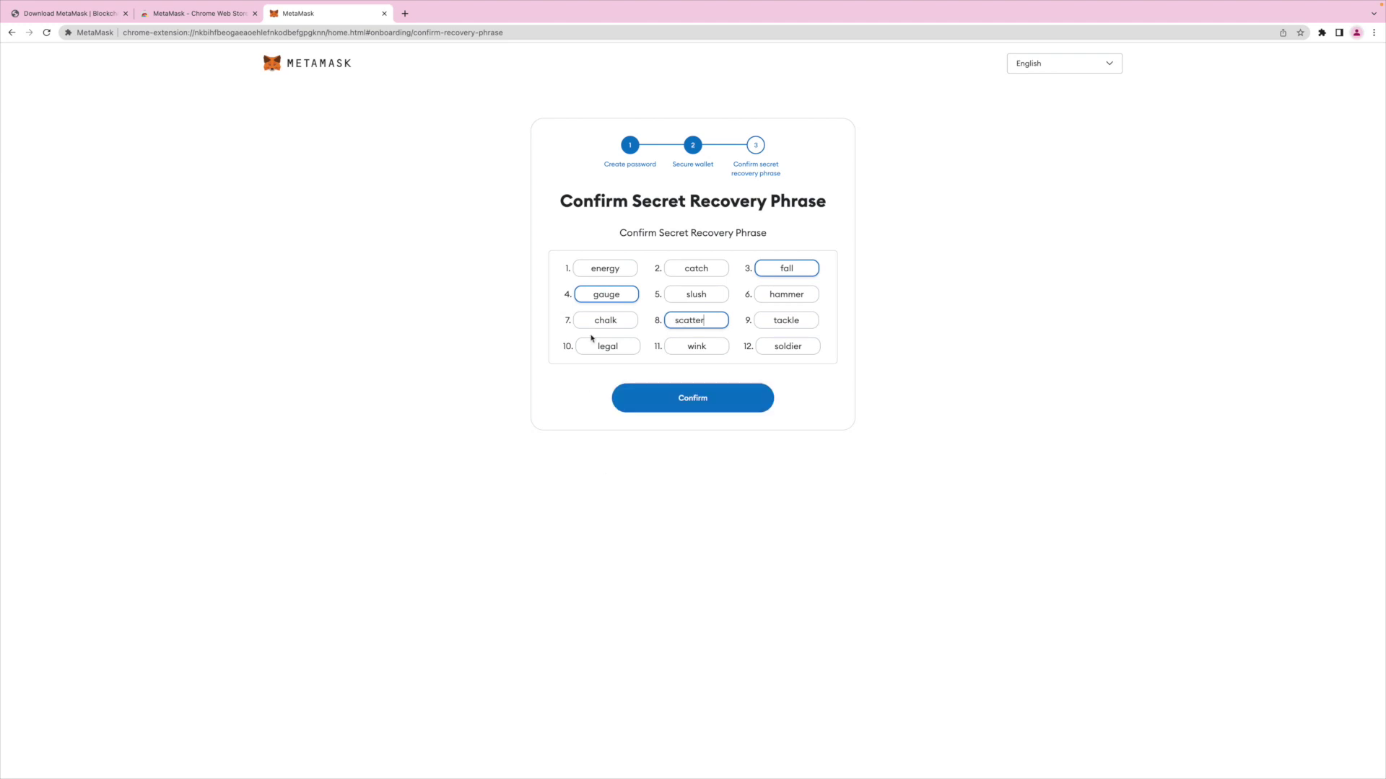
{"action": "left_click", "coordinate": [694, 402]}
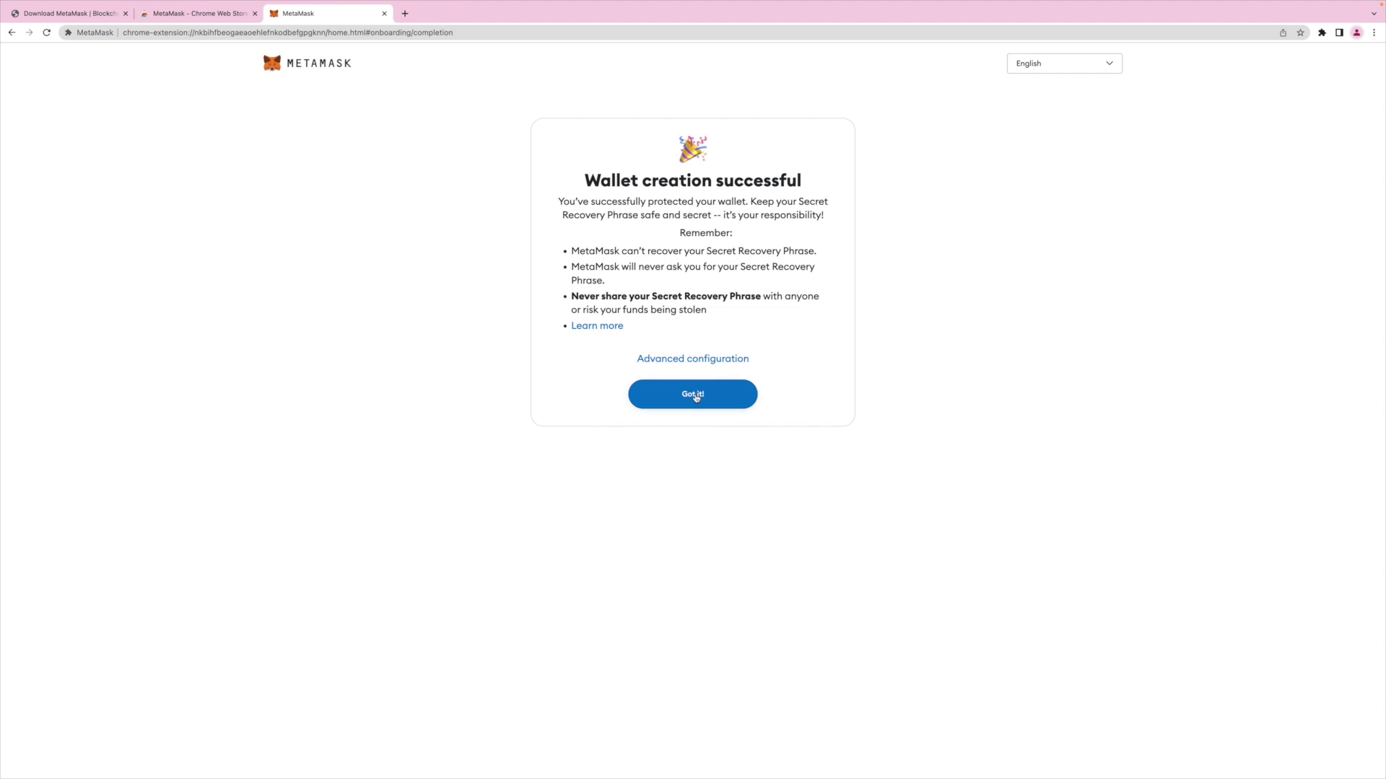
Finish the onboarding walkthrough, enable security alerts, then close Settings and the NFT announcement.
{"action": "left_click", "coordinate": [695, 397]}
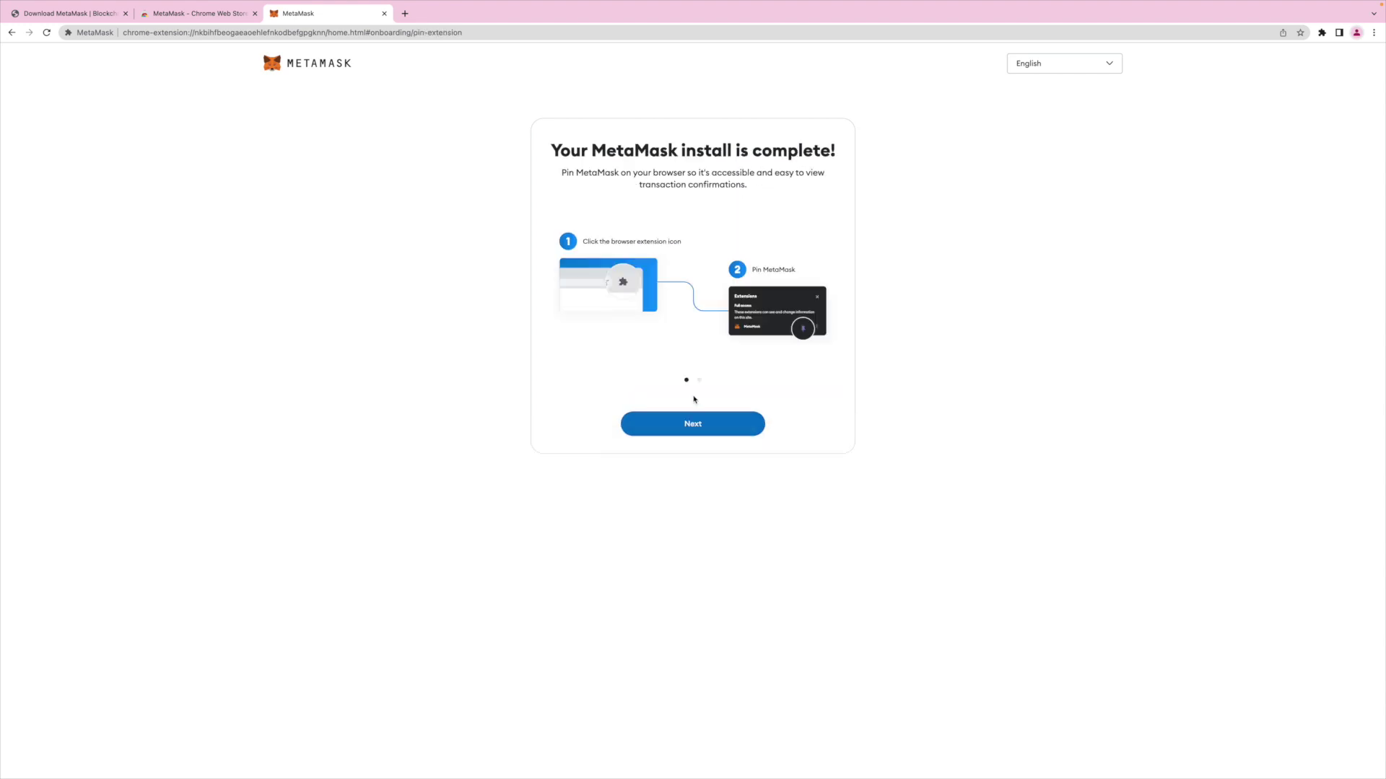
{"action": "left_click", "coordinate": [706, 433]}
{"action": "left_click", "coordinate": [706, 433]}
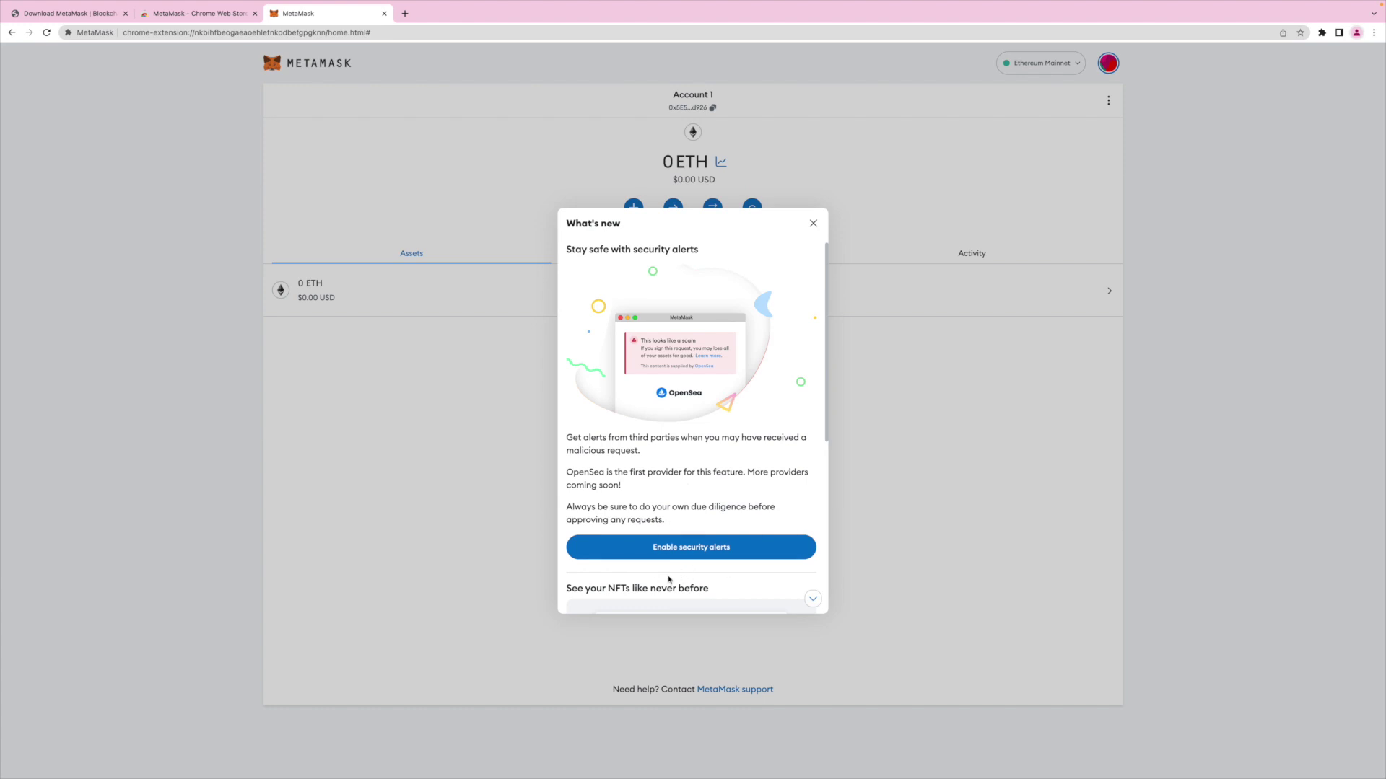
{"action": "left_click", "coordinate": [701, 559]}
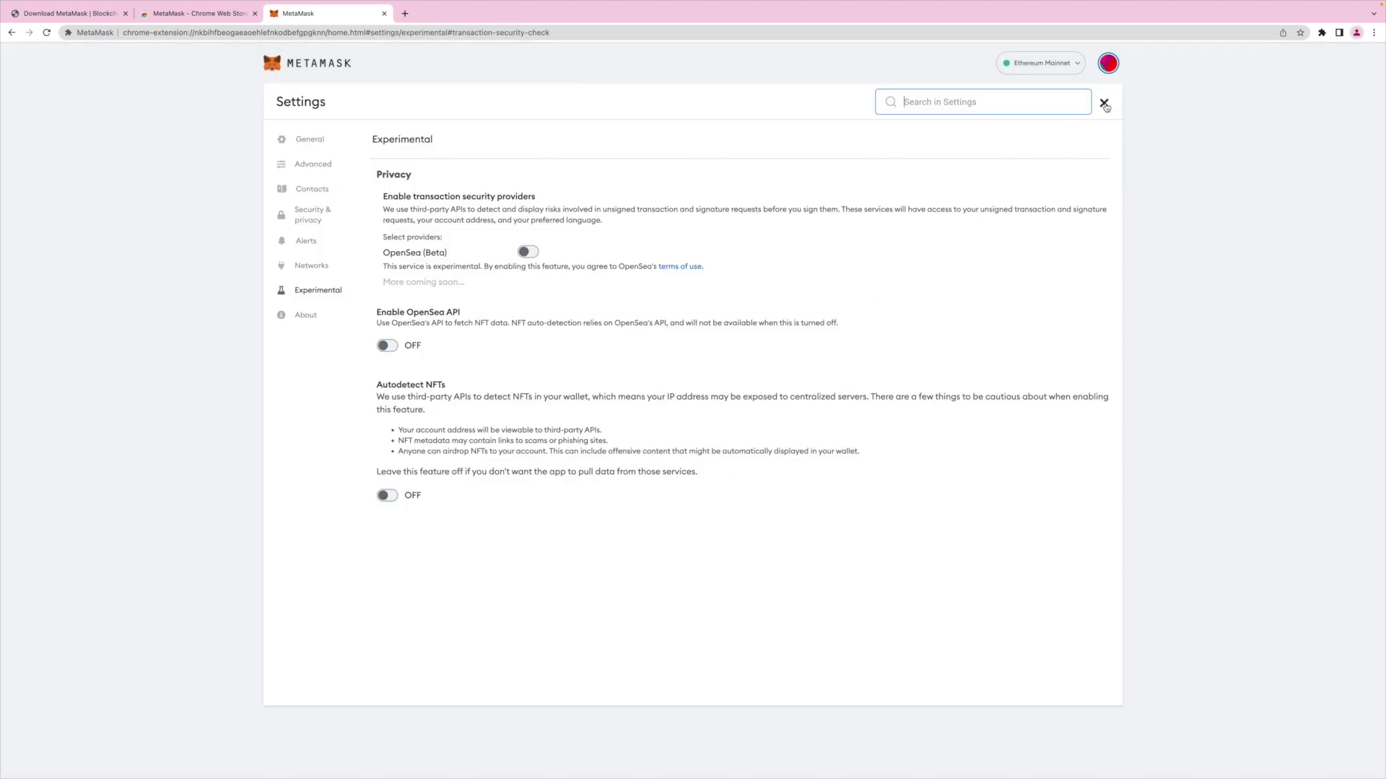
{"action": "left_click", "coordinate": [1105, 104]}
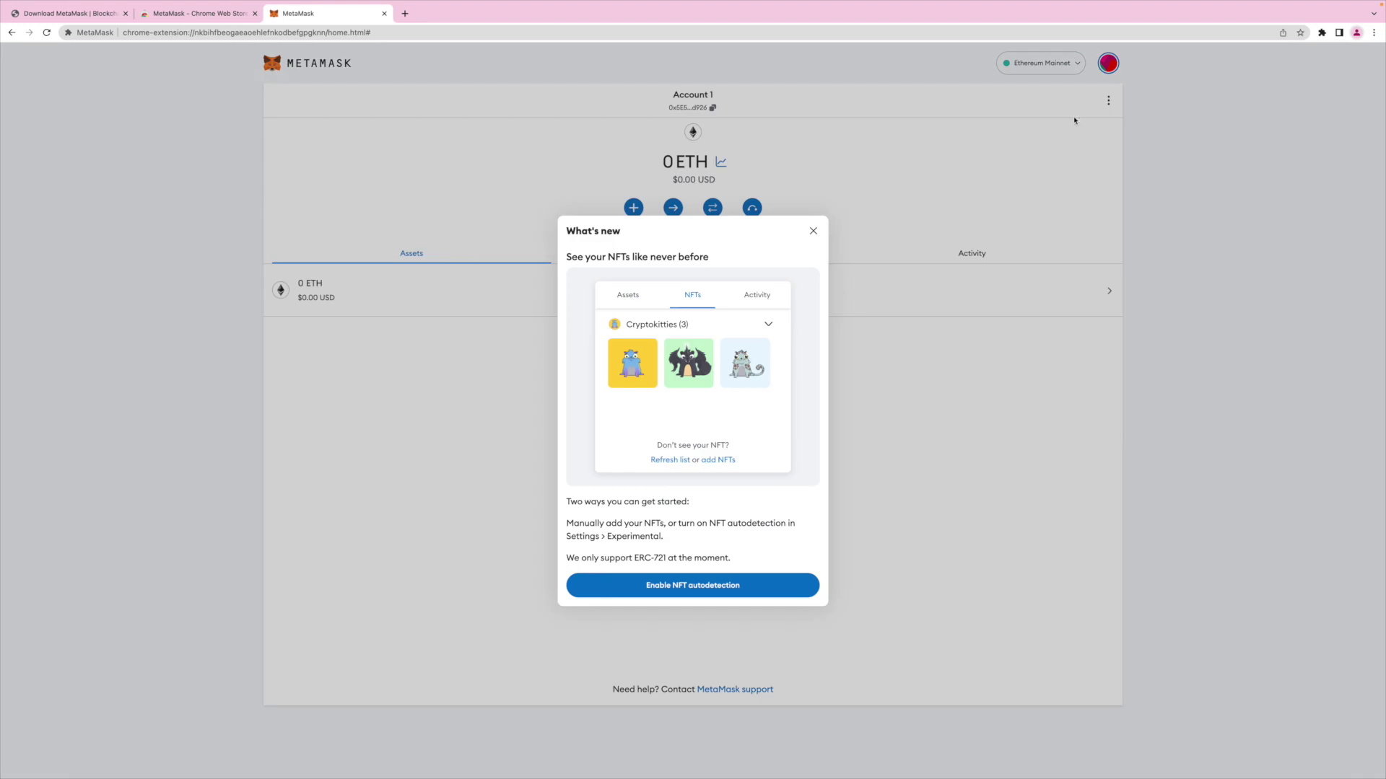
{"action": "left_click", "coordinate": [812, 232]}
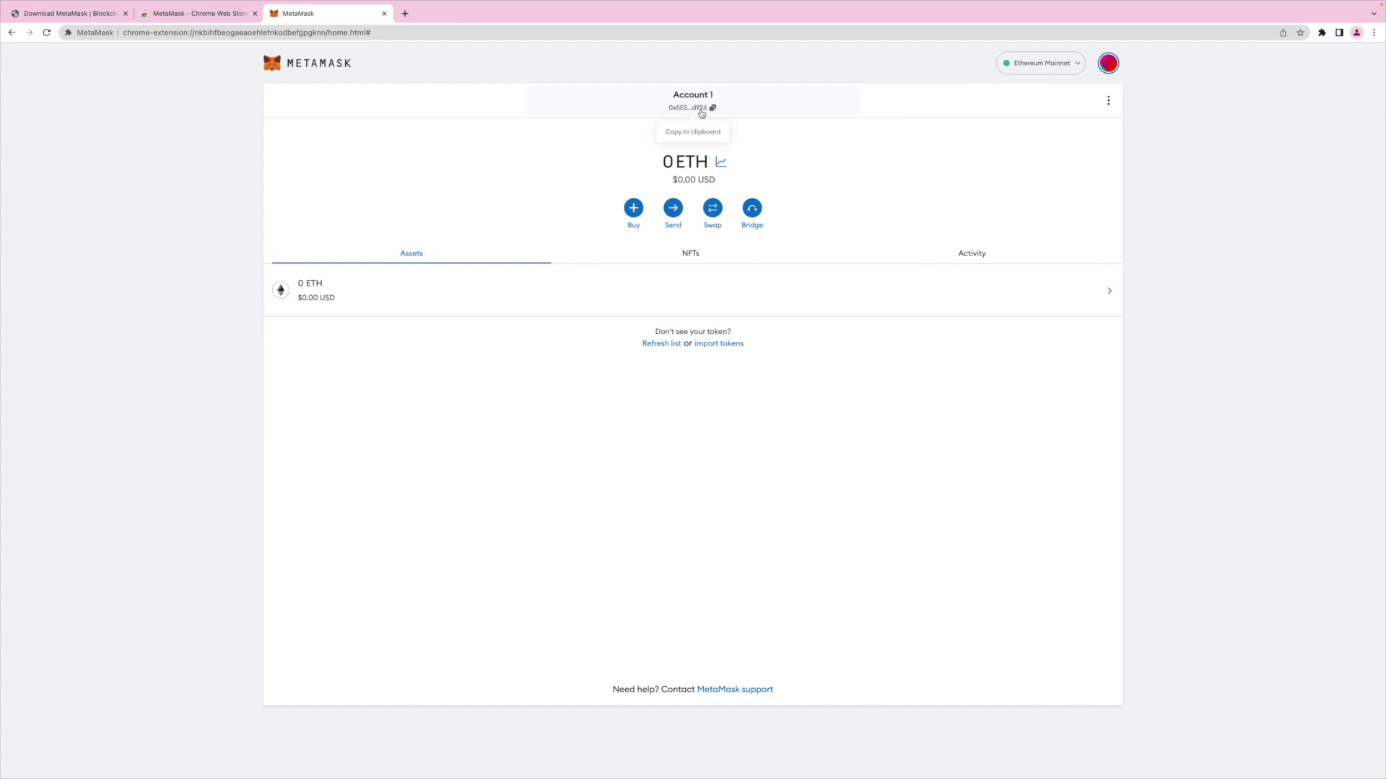
Copy the account address, then pin MetaMask to the Chrome toolbar from the Extensions menu.
{"action": "left_click", "coordinate": [700, 112]}
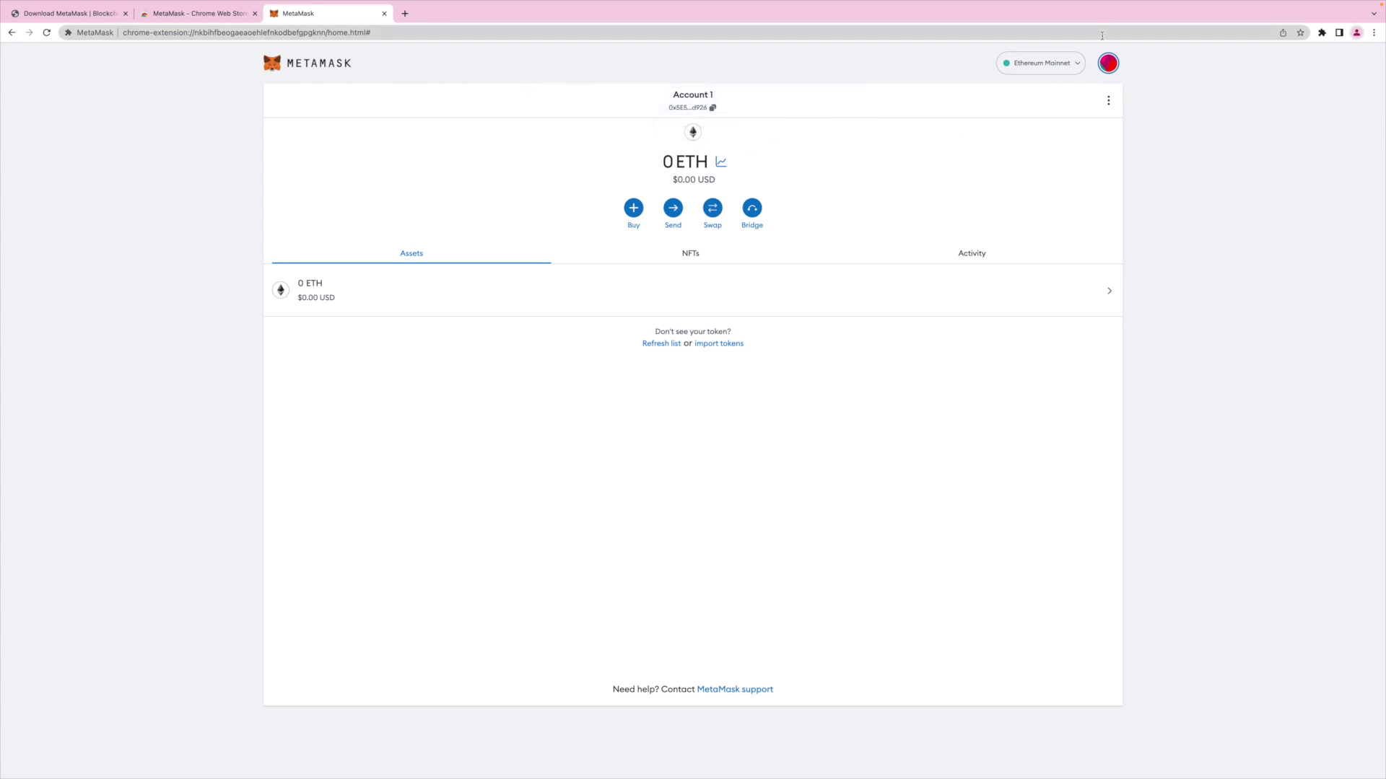
{"action": "left_click", "coordinate": [1322, 34]}
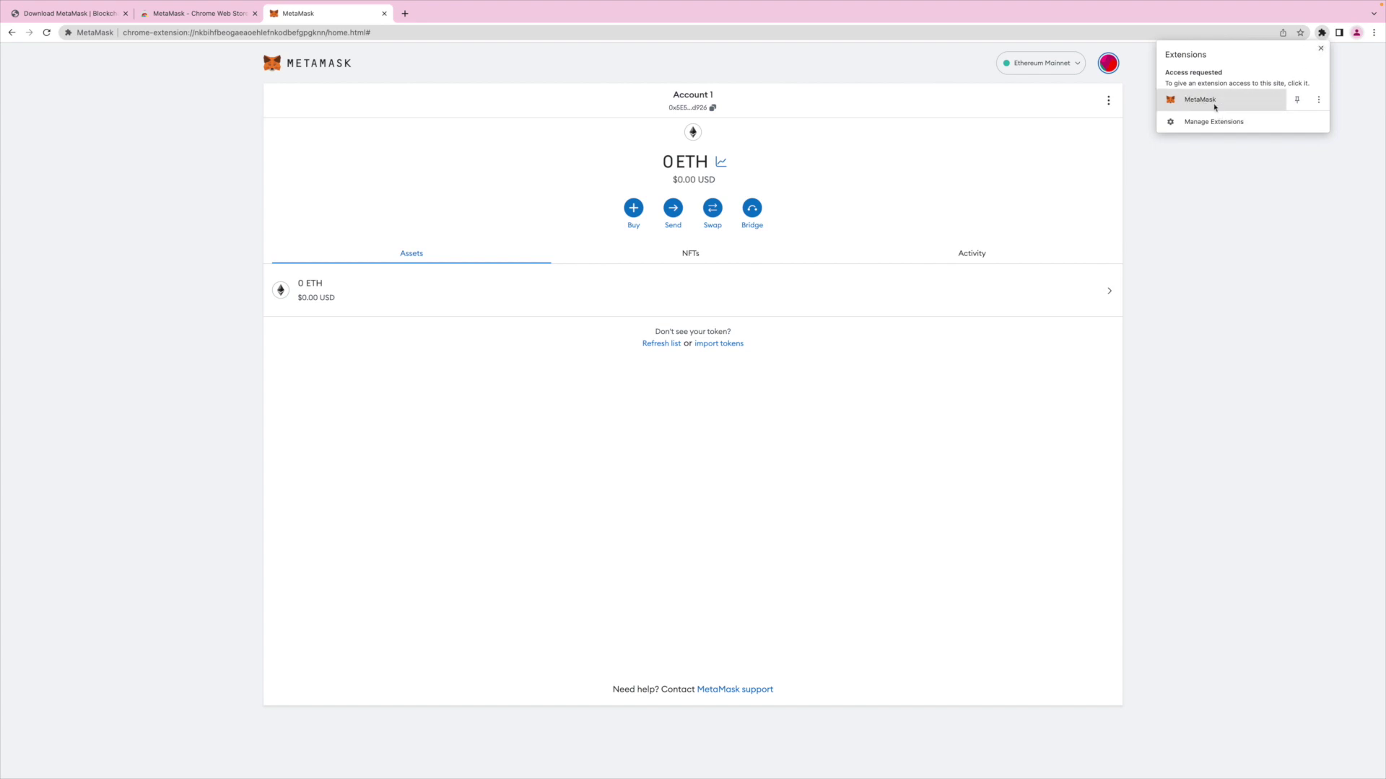
{"action": "left_click", "coordinate": [1297, 100]}
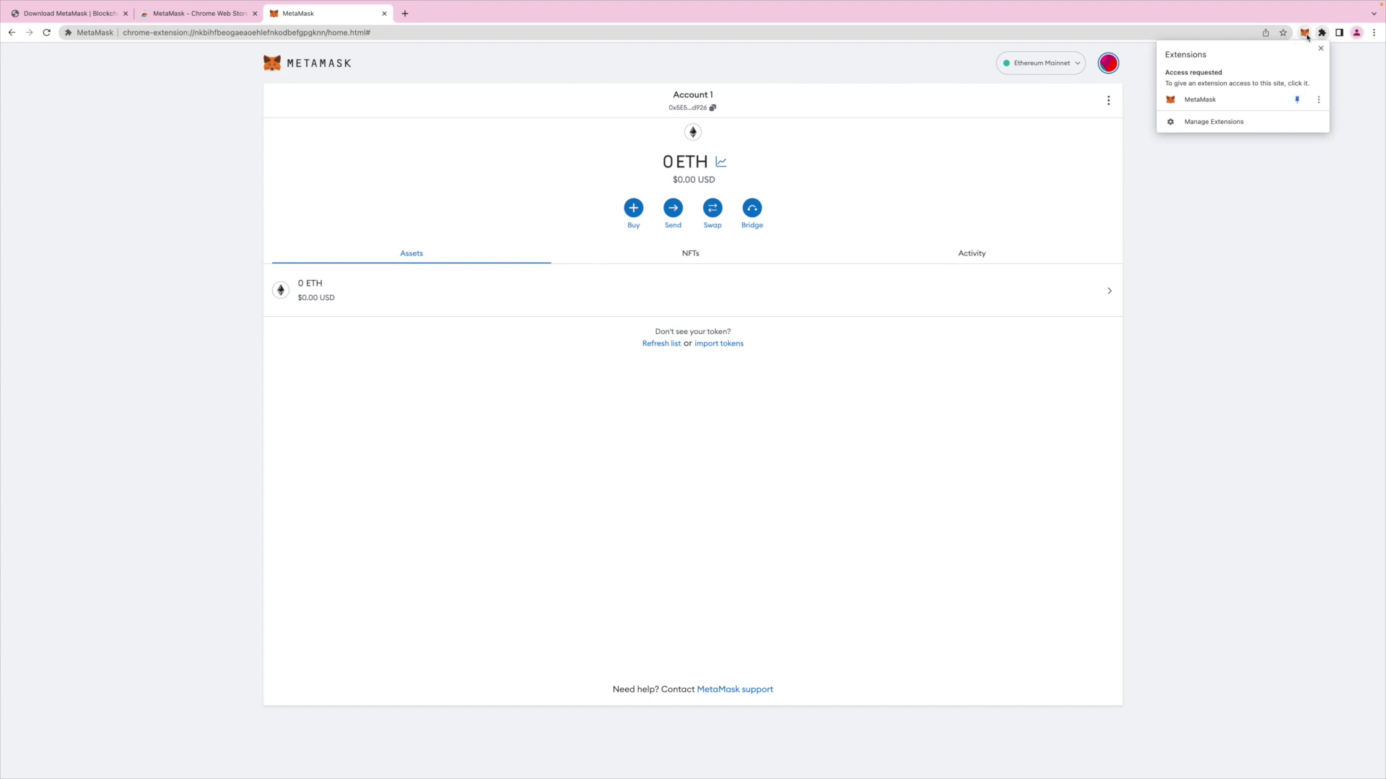
{"action": "left_click", "coordinate": [1297, 100]}
{"action": "left_click", "coordinate": [1296, 106]}
{"action": "left_click", "coordinate": [1259, 198]}
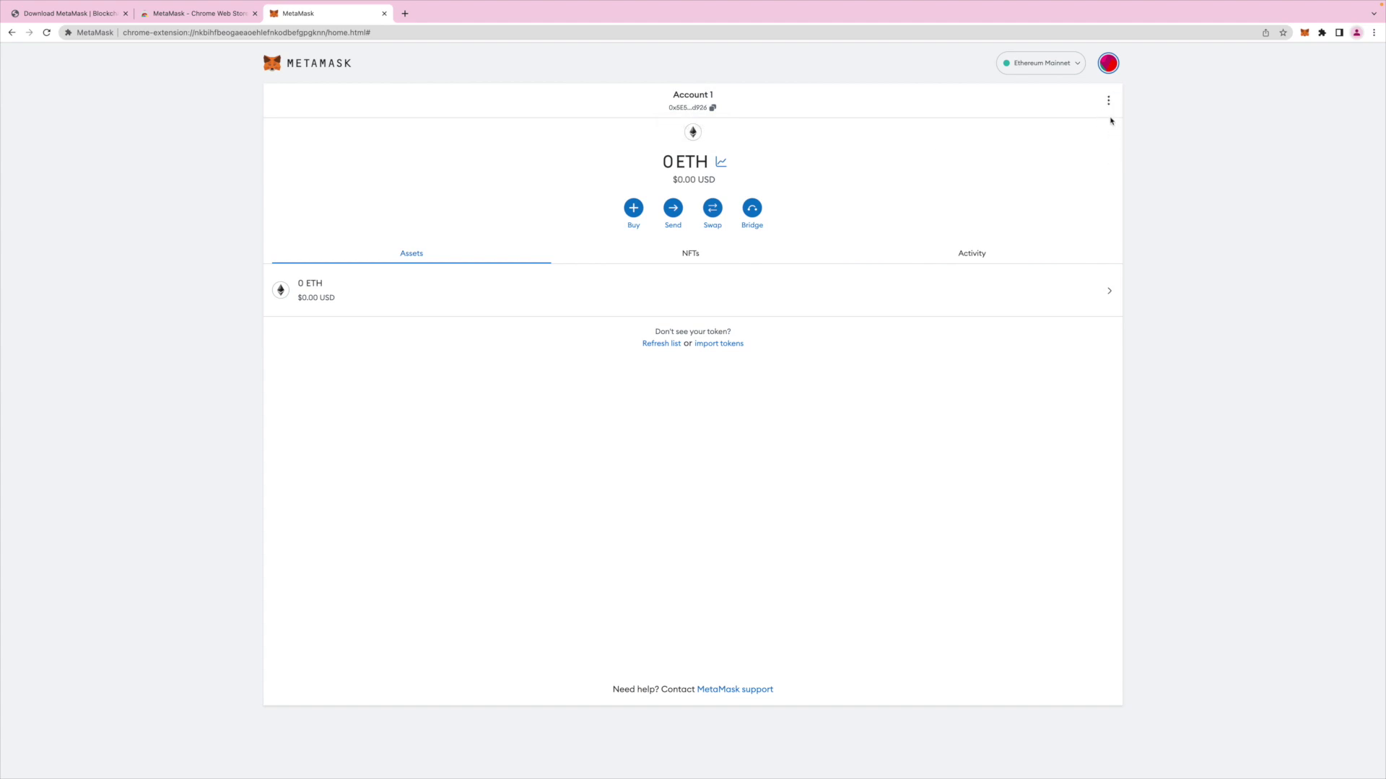
In Account details, change the name 'Account 1' to 'Test', save it and close the details.
{"action": "left_click", "coordinate": [1110, 105]}
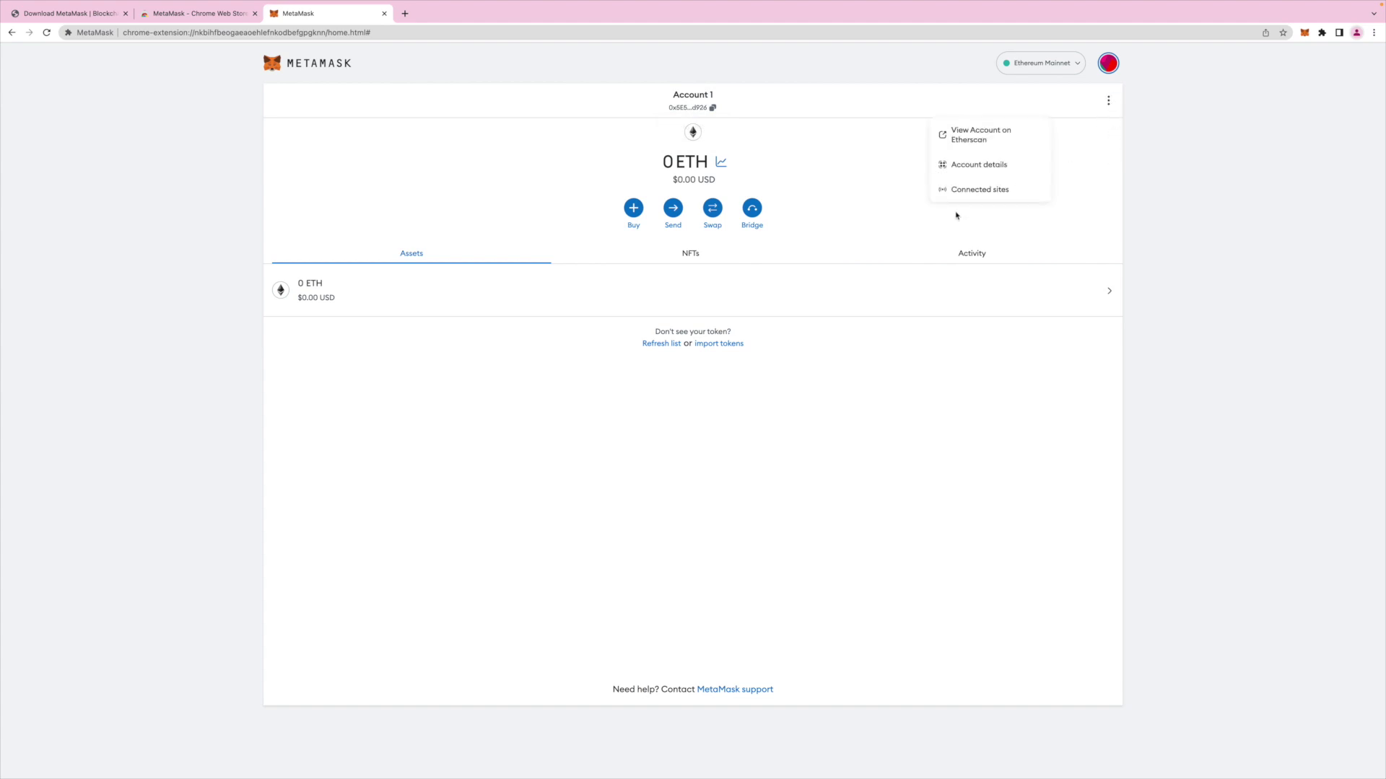
{"action": "left_click", "coordinate": [971, 169]}
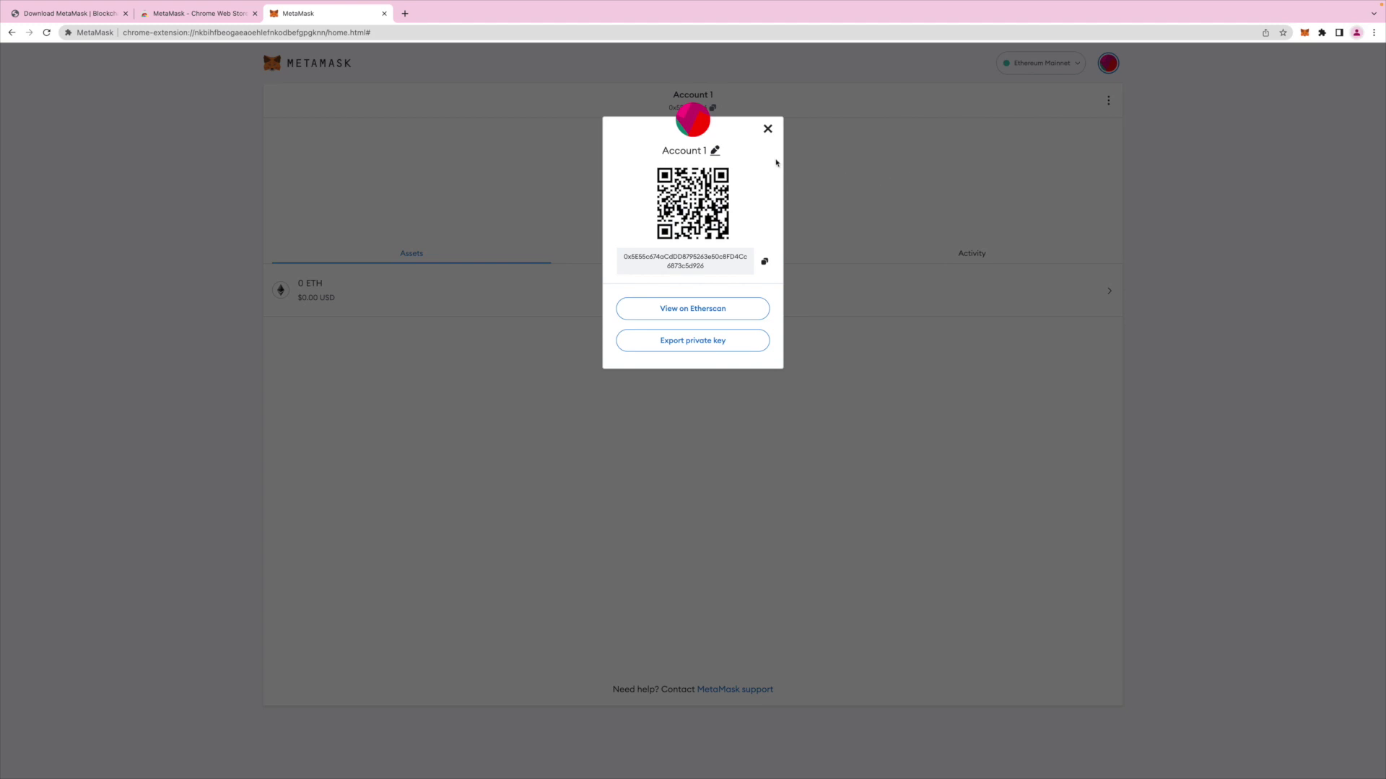
{"action": "left_click", "coordinate": [715, 151]}
{"action": "left_click_drag", "start_coordinate": [703, 151], "coordinate": [661, 151]}
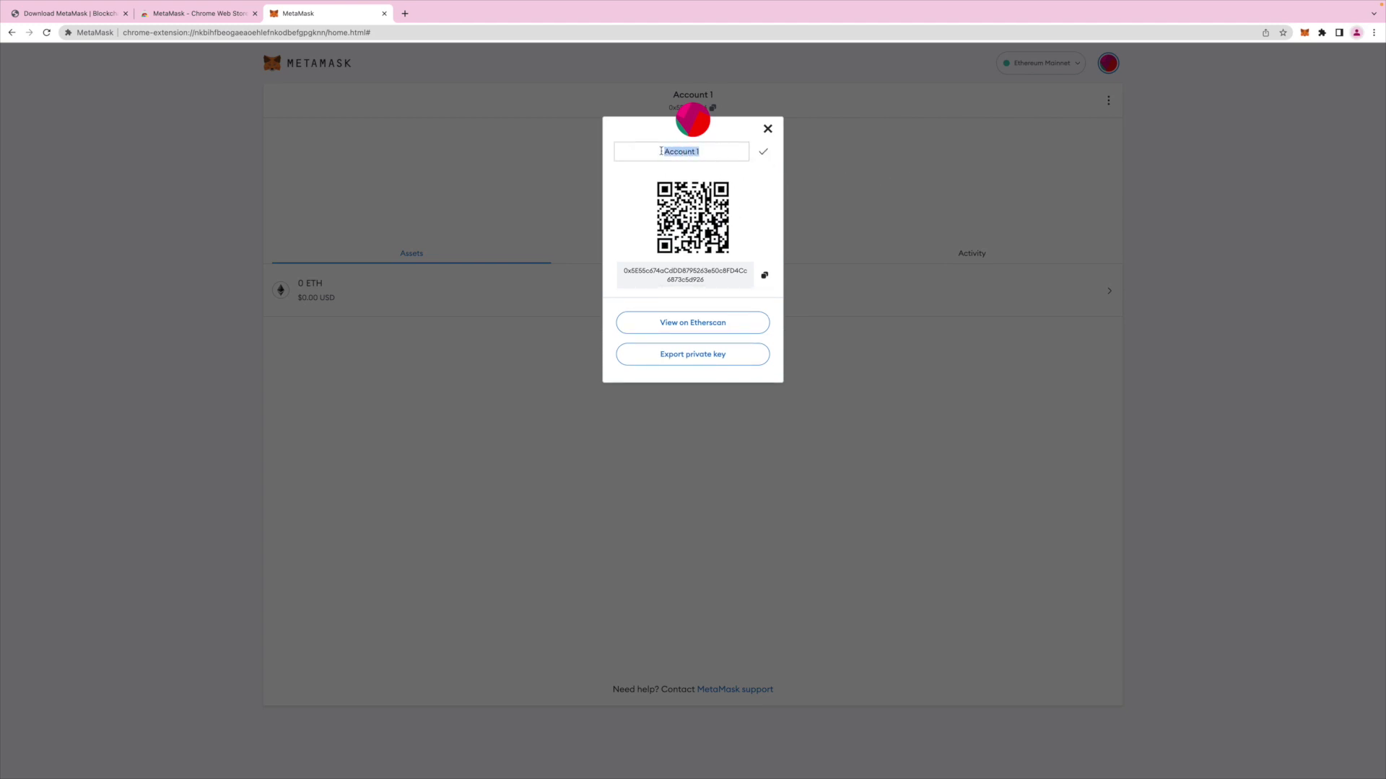
{"action": "key", "text": "BackSpace"}
{"action": "type", "text": "Test"}
{"action": "left_click", "coordinate": [763, 152]}
{"action": "left_click", "coordinate": [680, 108]}
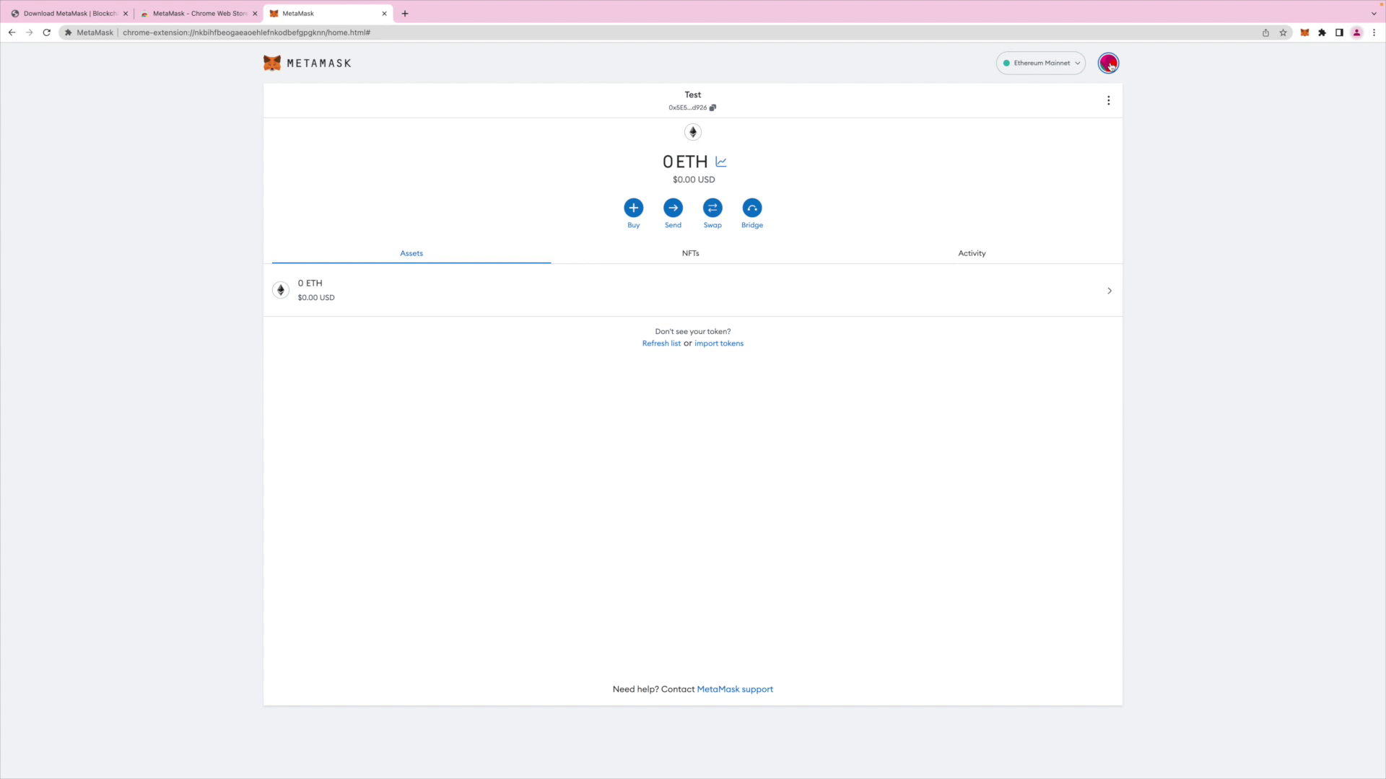
{"action": "left_click", "coordinate": [1110, 65]}
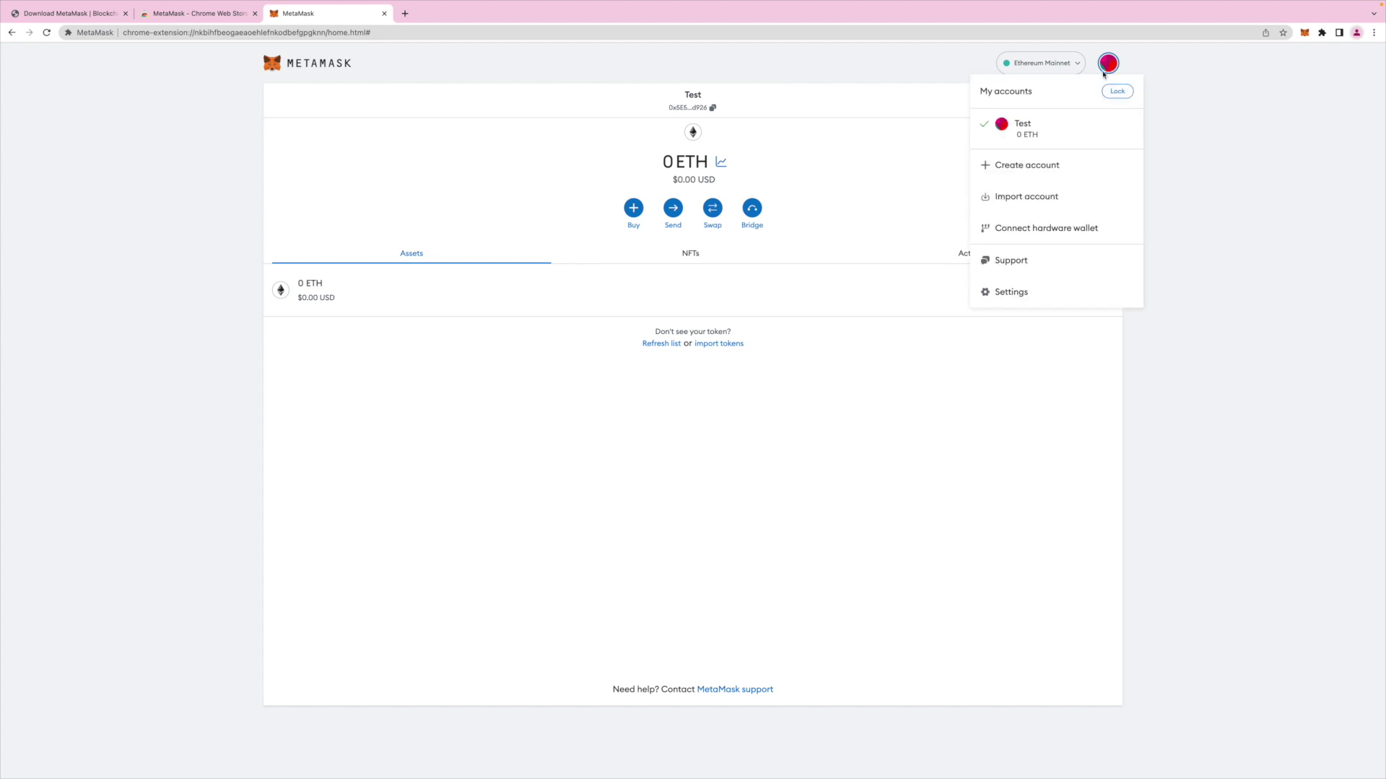
Go to Settings > Security & privacy and start the Secret Recovery Phrase reveal.
{"action": "left_click", "coordinate": [1009, 292]}
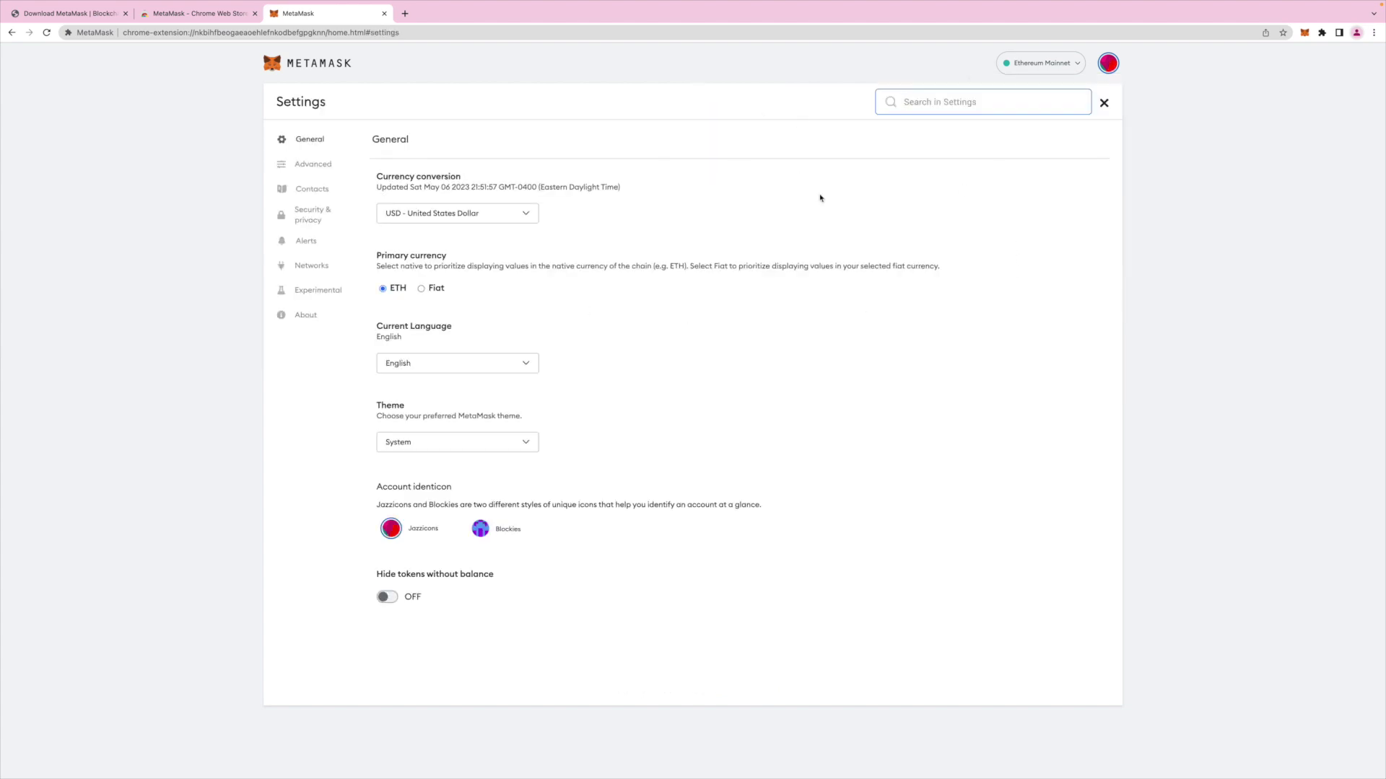
{"action": "left_click", "coordinate": [302, 220]}
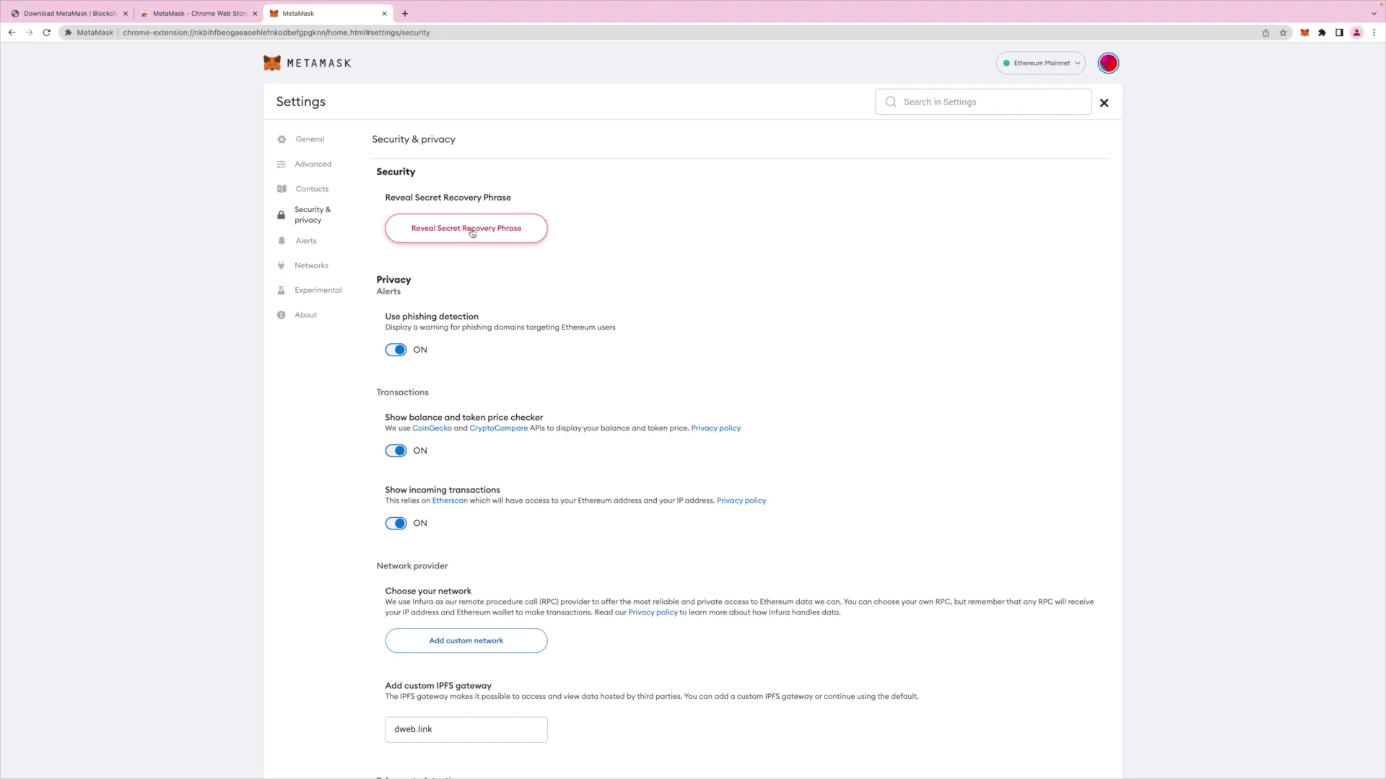
{"action": "left_click", "coordinate": [471, 230]}
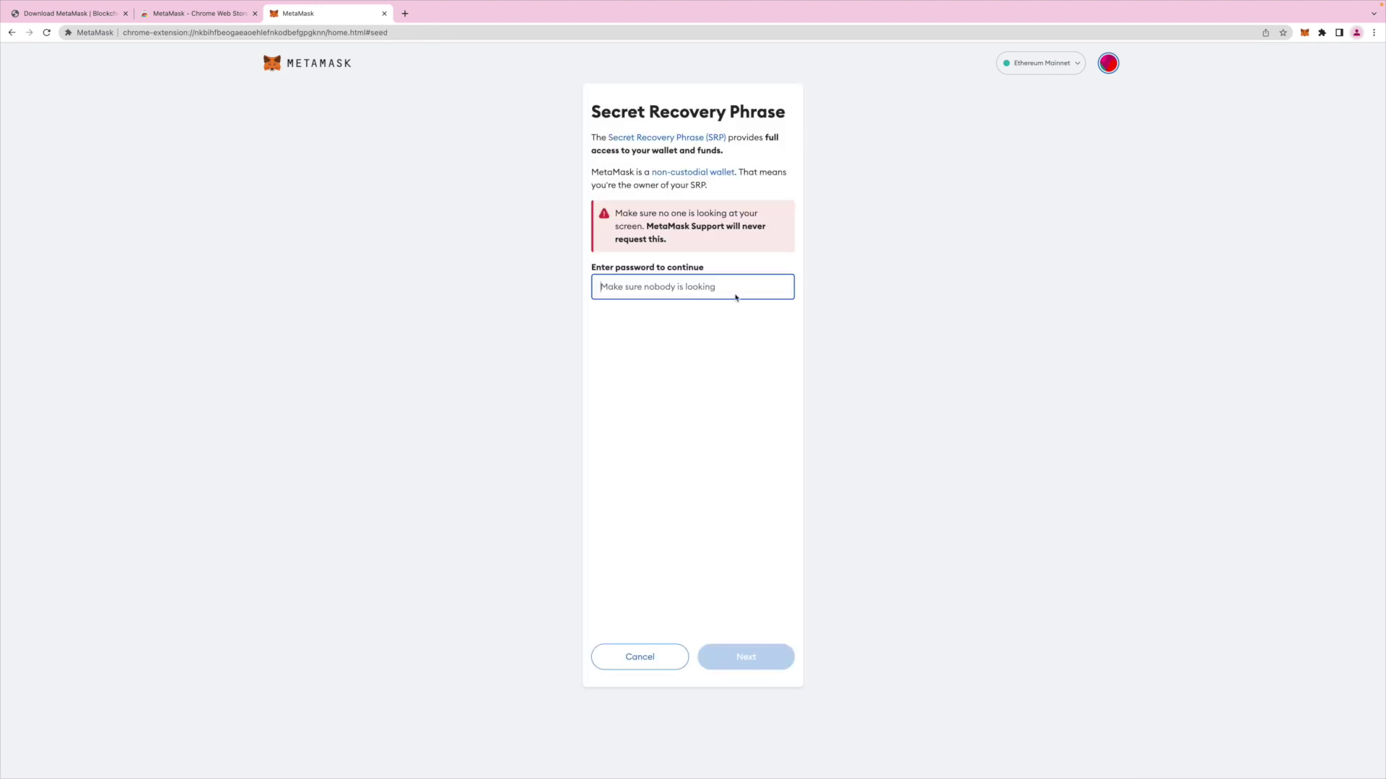
Enter the wallet password, reveal the recovery phrase as text and QR code, then close.
{"action": "type", "text": "•••••••••••"}
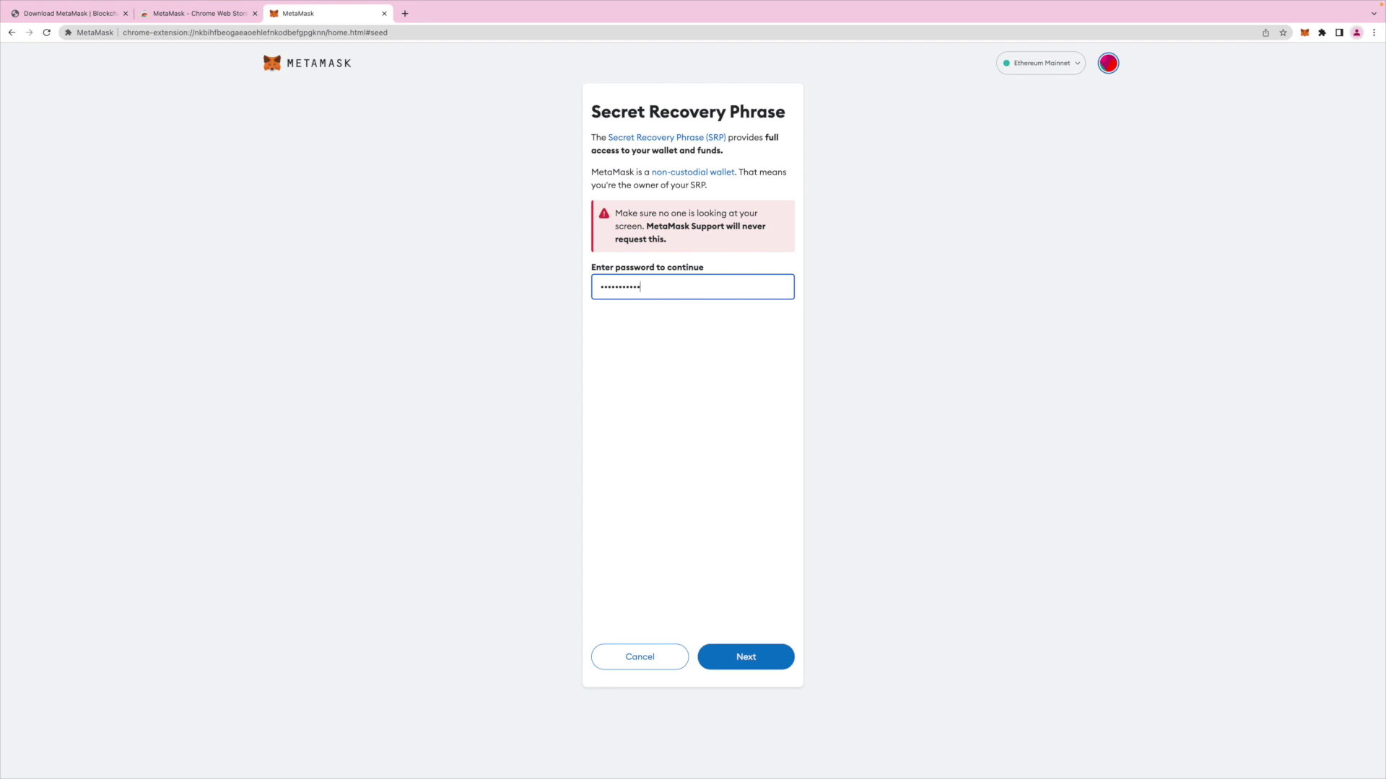
{"action": "left_click", "coordinate": [747, 657]}
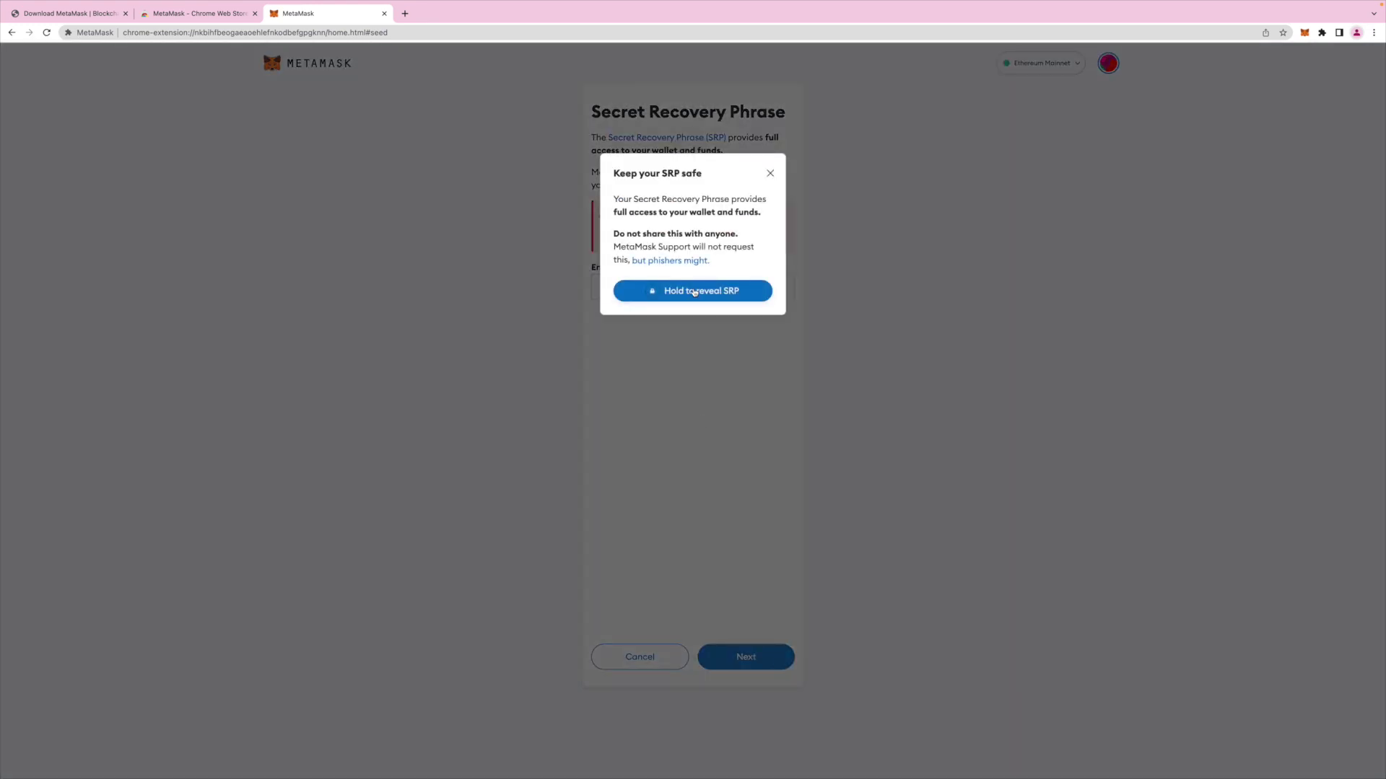
{"action": "left_click_drag", "start_coordinate": [656, 294], "coordinate": [657, 296]}
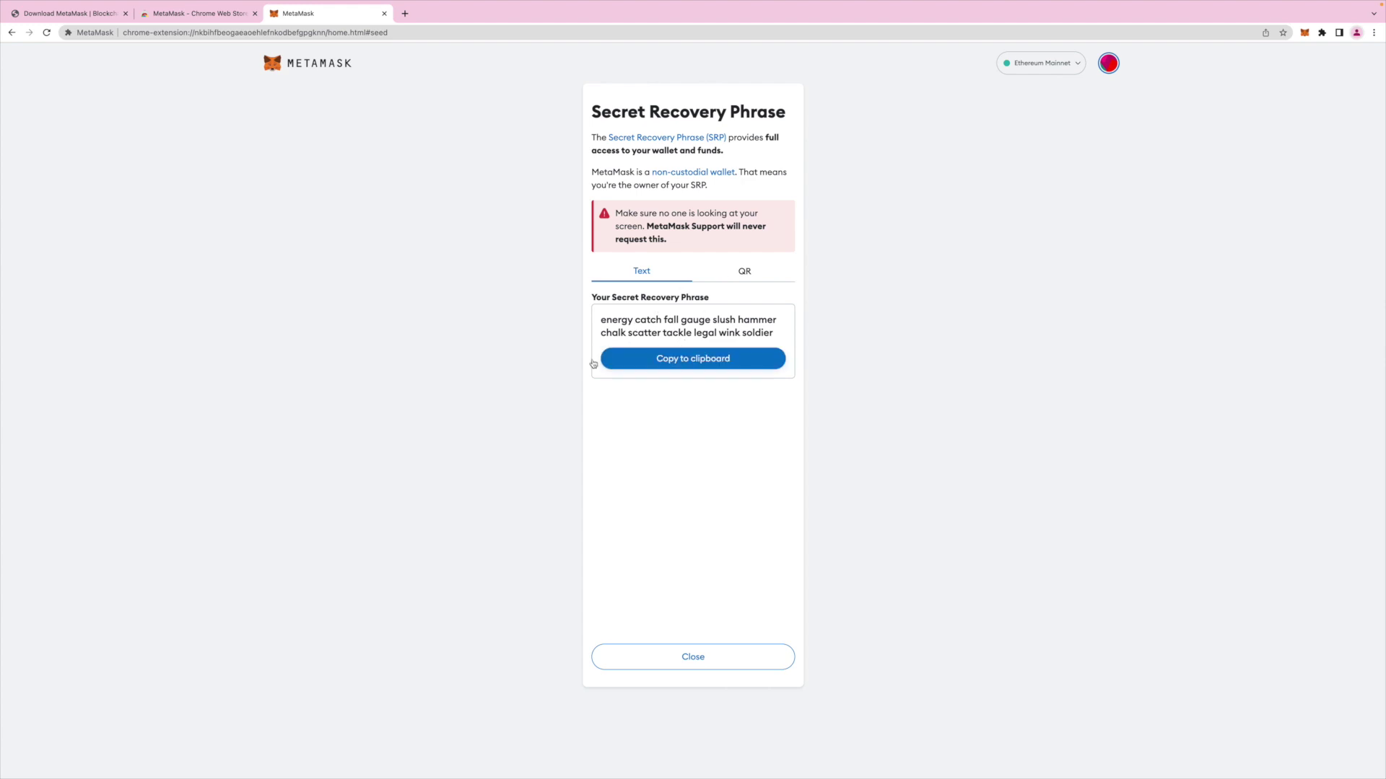
{"action": "left_click", "coordinate": [746, 273]}
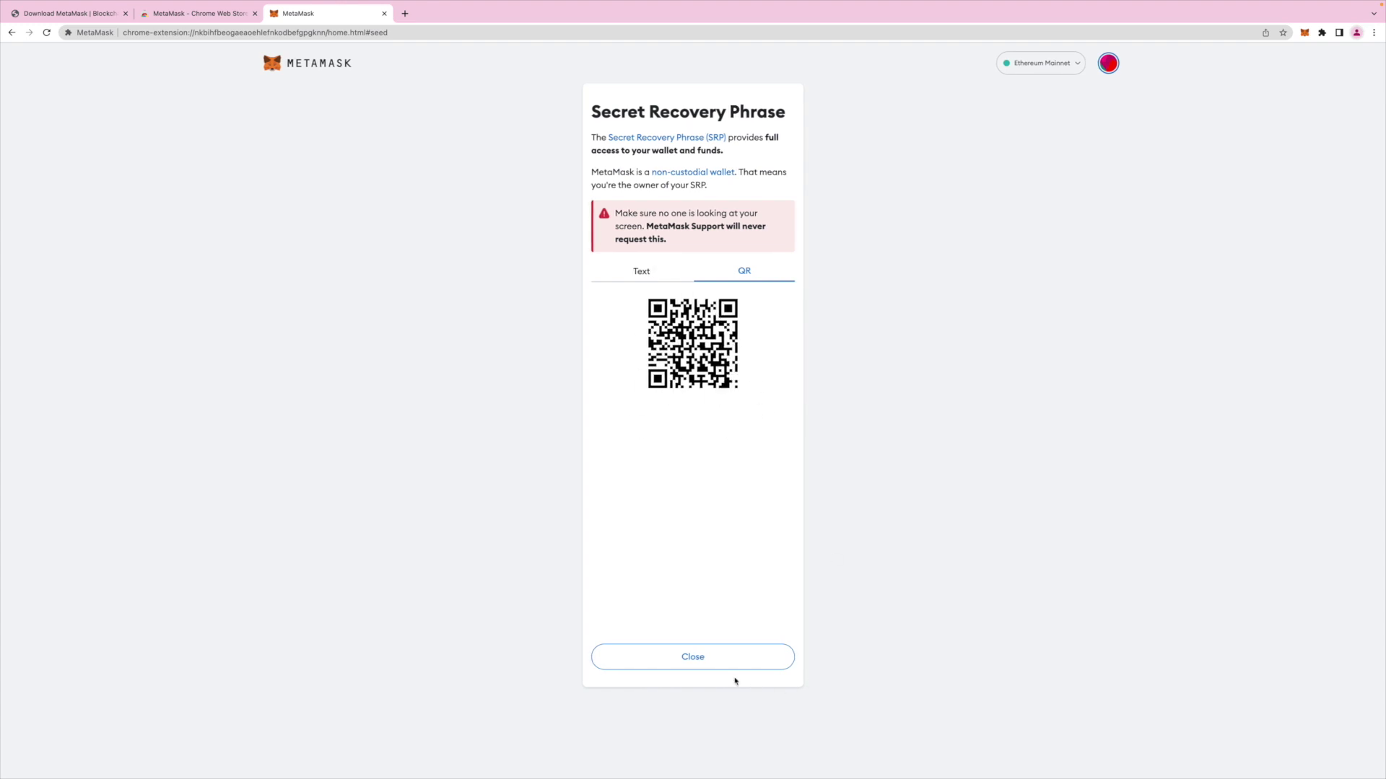
{"action": "left_click", "coordinate": [689, 660]}
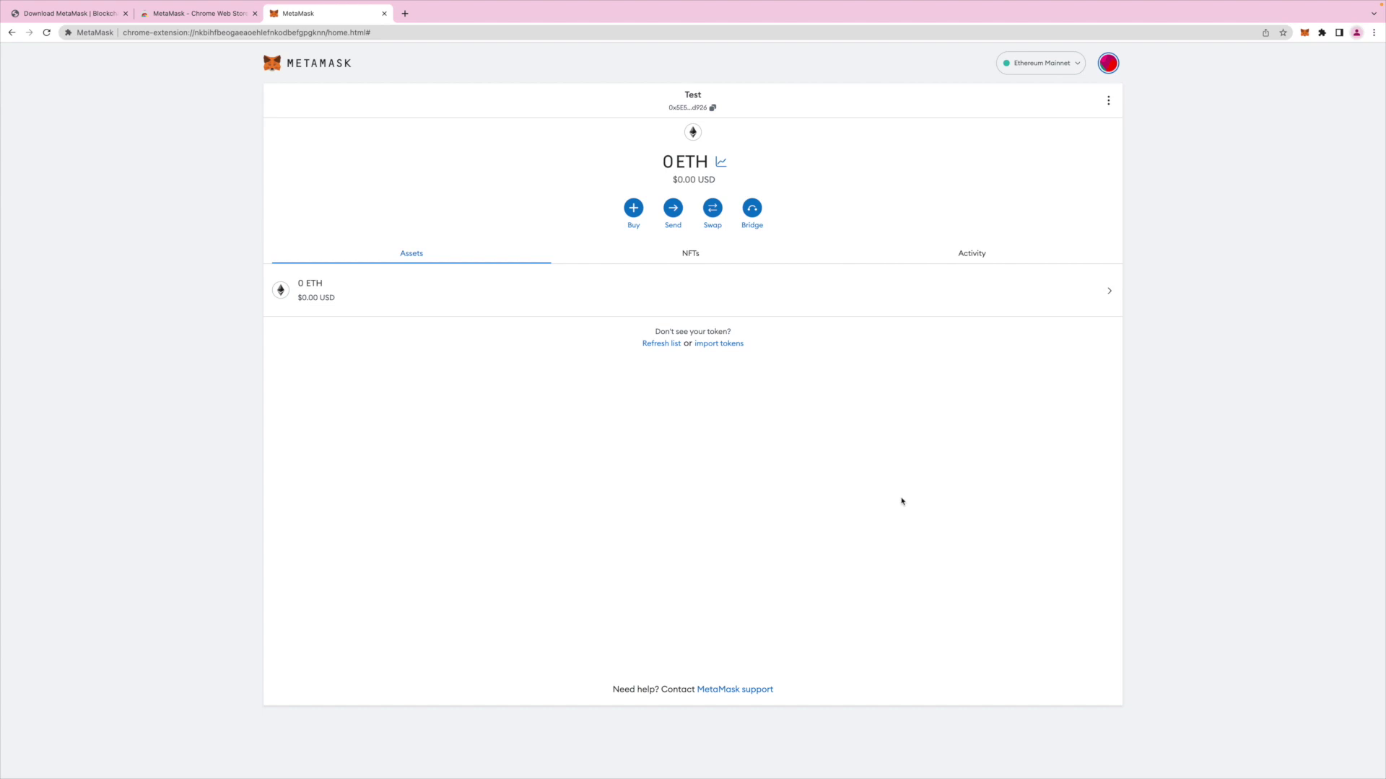
Create the account 'Test # 2', then make 'Test' the active account again.
{"action": "left_click", "coordinate": [1110, 64]}
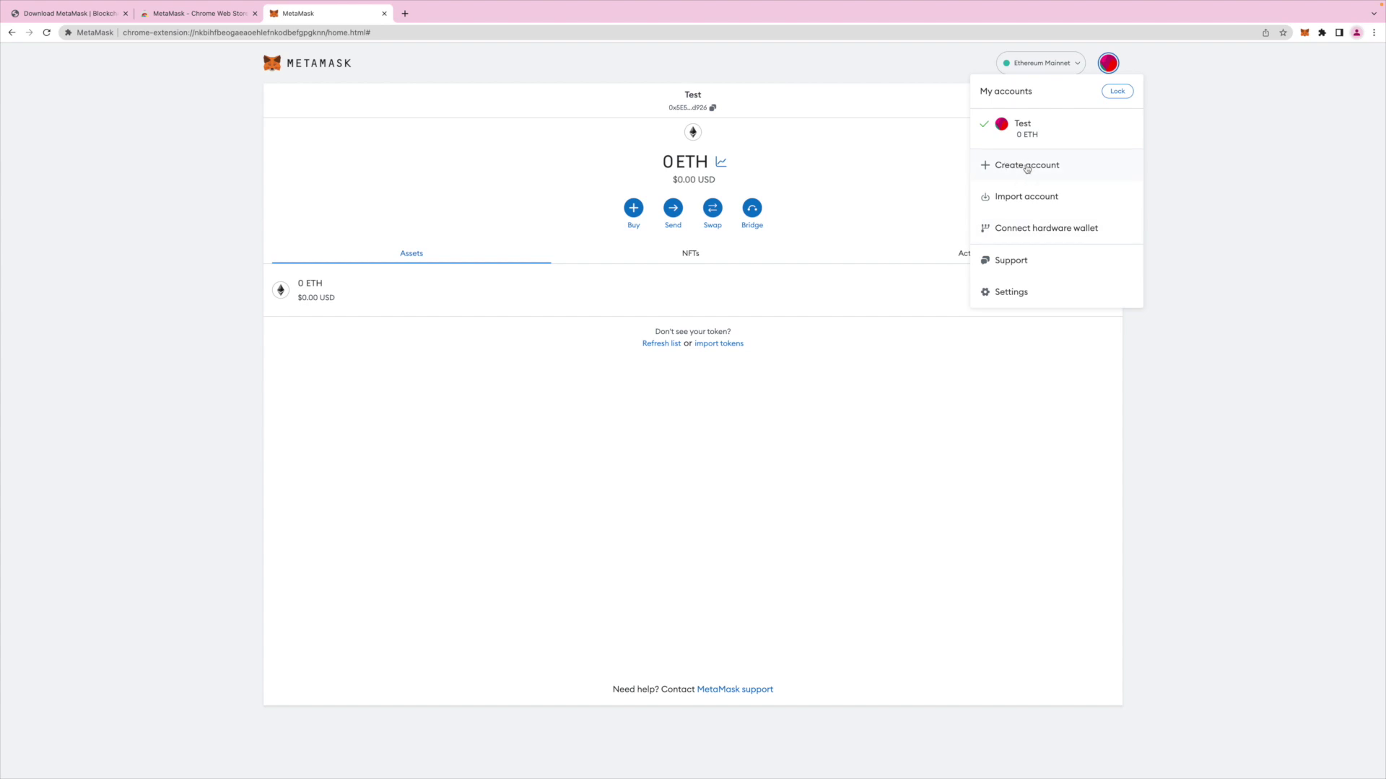
{"action": "left_click", "coordinate": [1025, 168]}
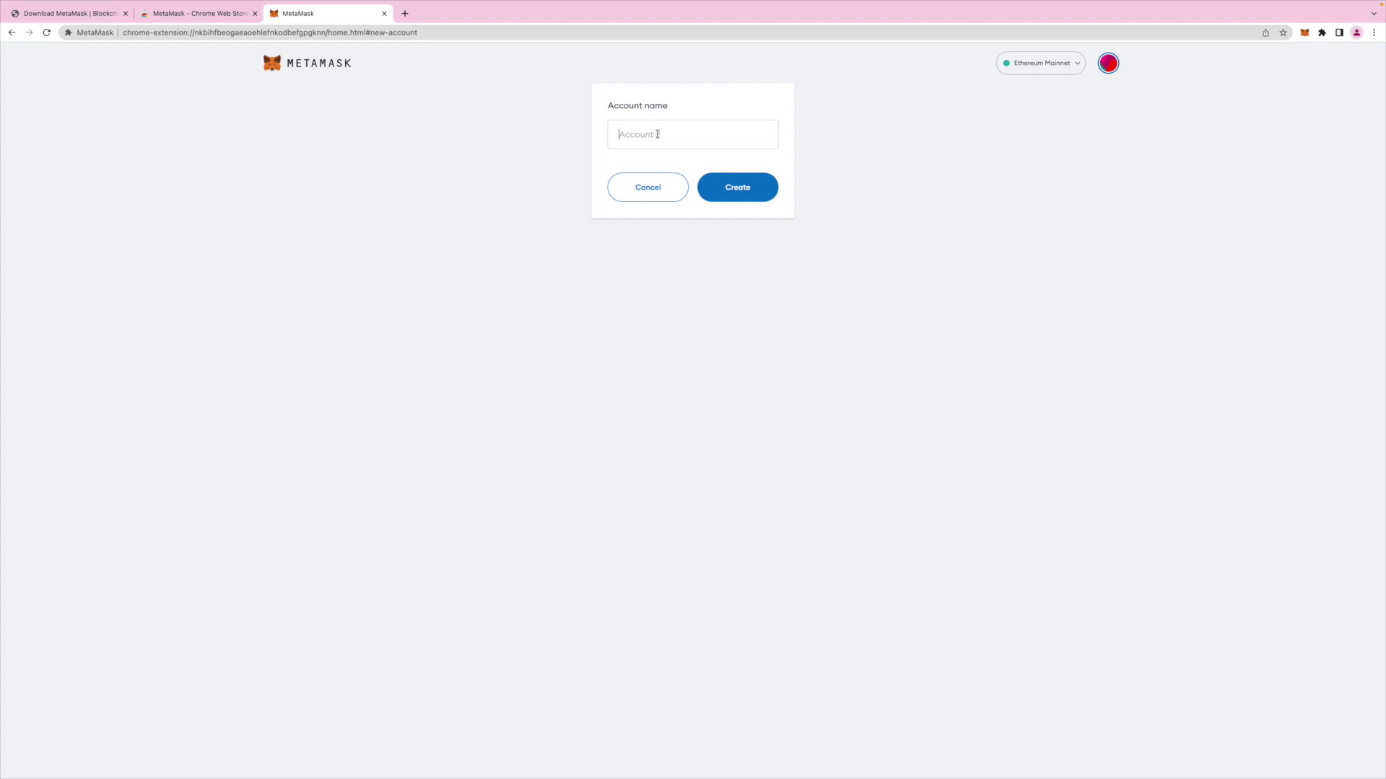
{"action": "type", "text": "Test # 2"}
{"action": "left_click", "coordinate": [733, 194]}
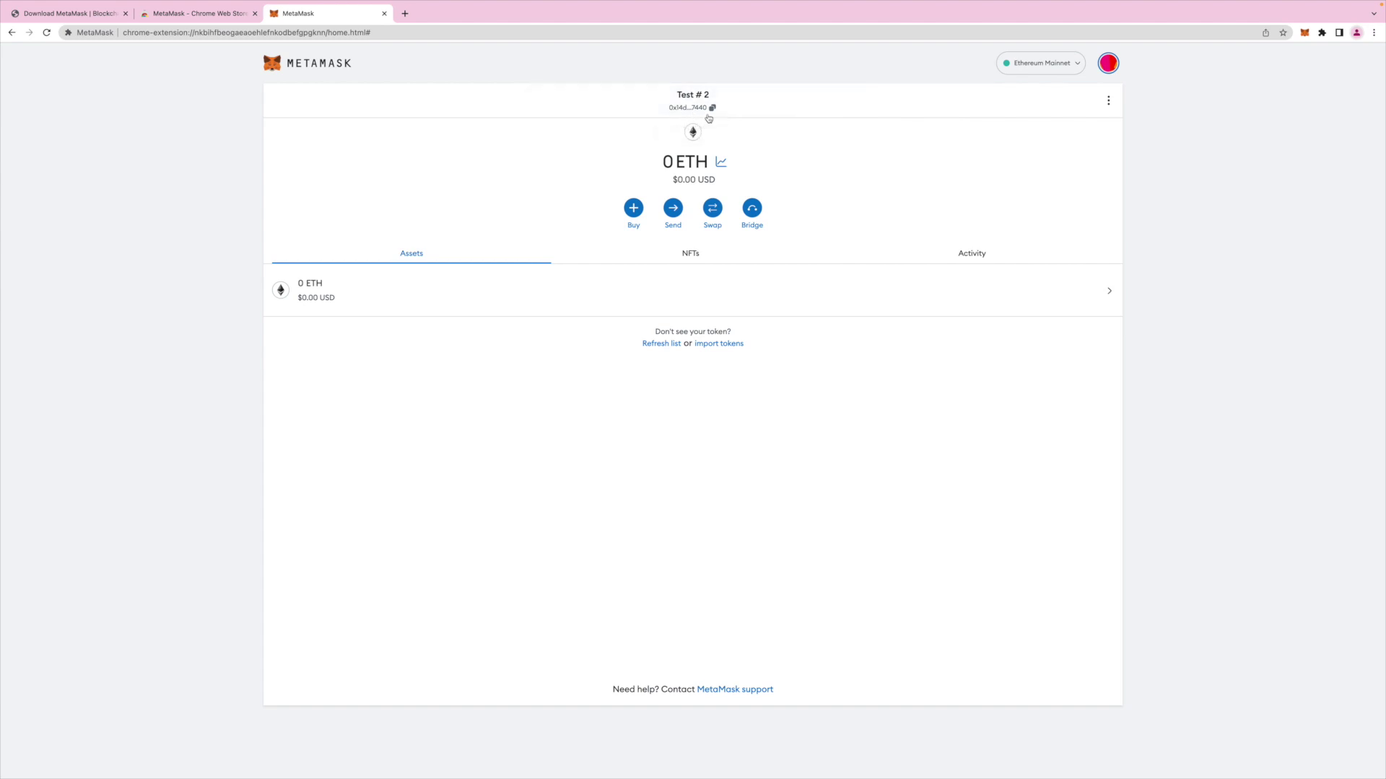
{"action": "left_click", "coordinate": [1108, 63]}
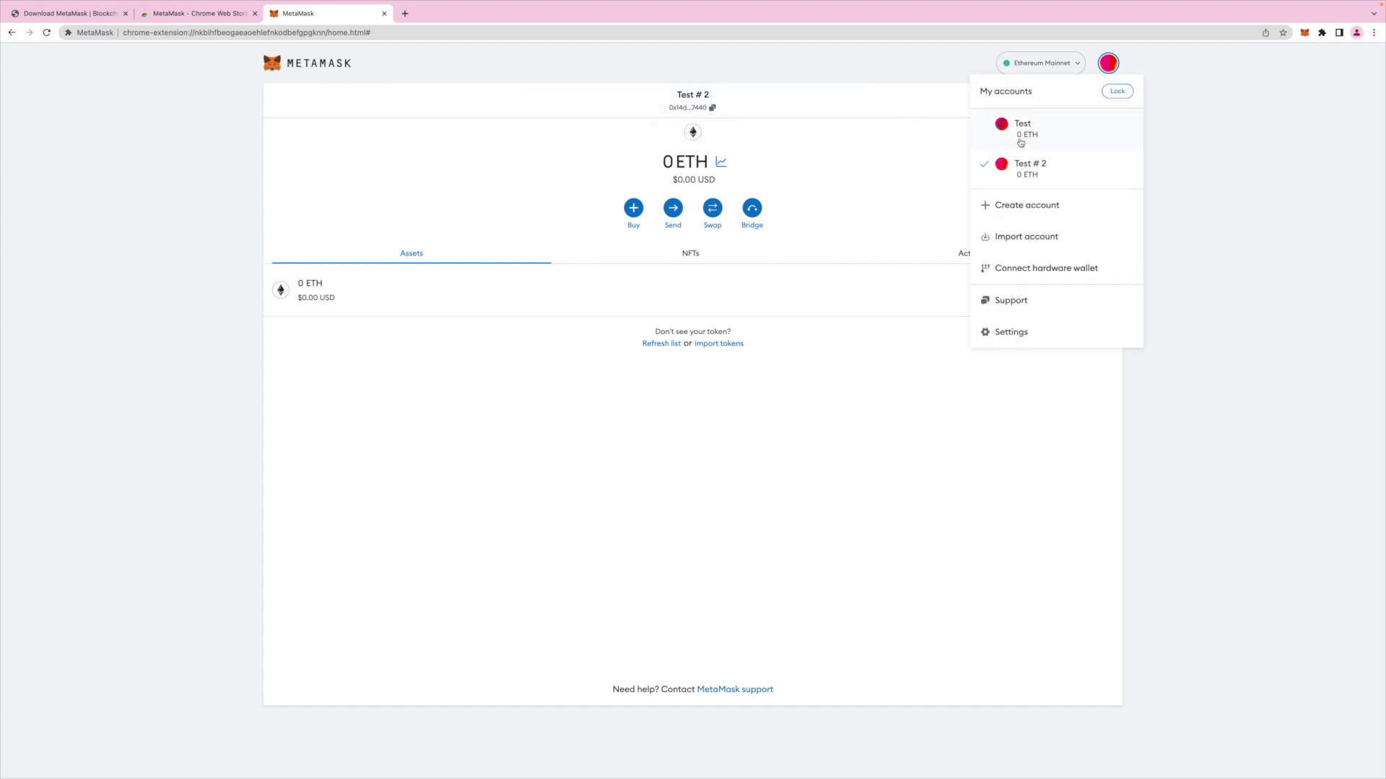
{"action": "left_click", "coordinate": [1030, 133]}
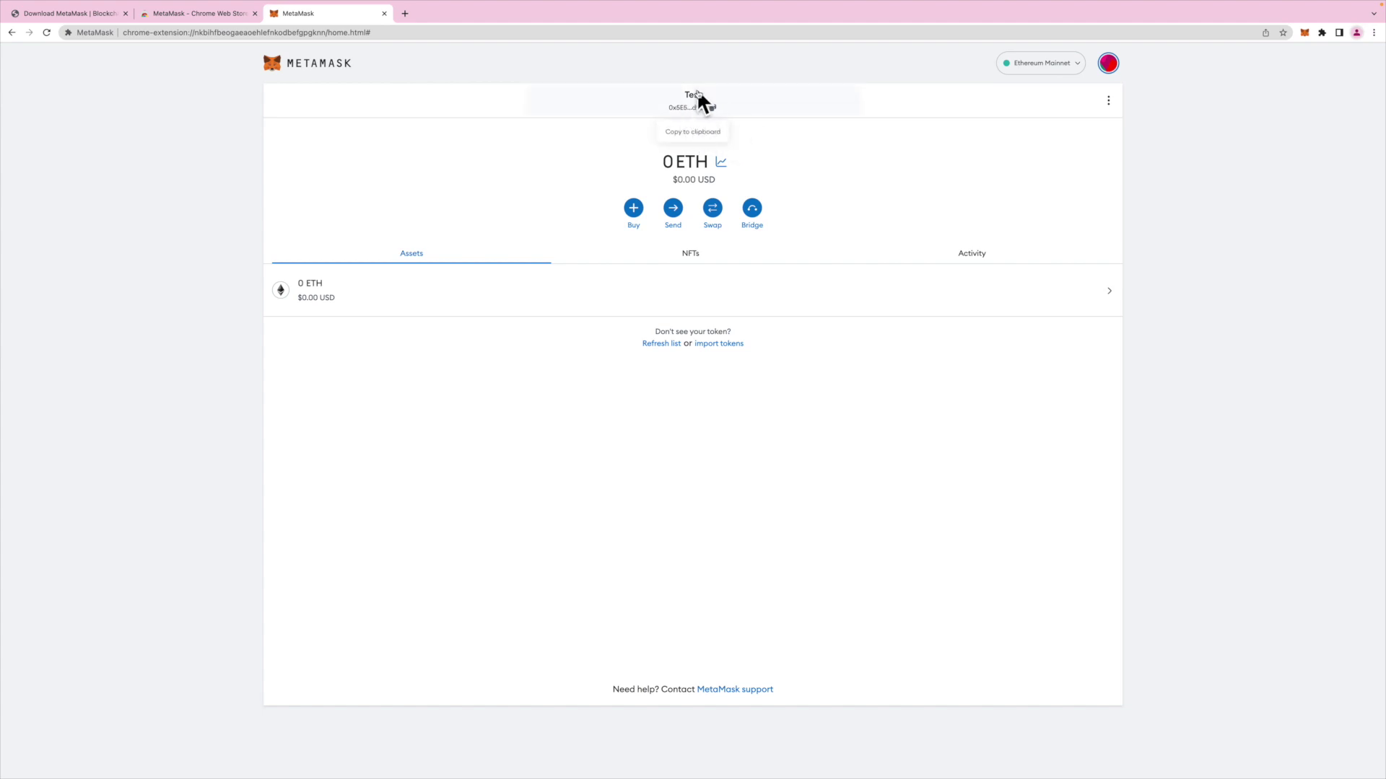
{"action": "left_click", "coordinate": [1109, 64]}
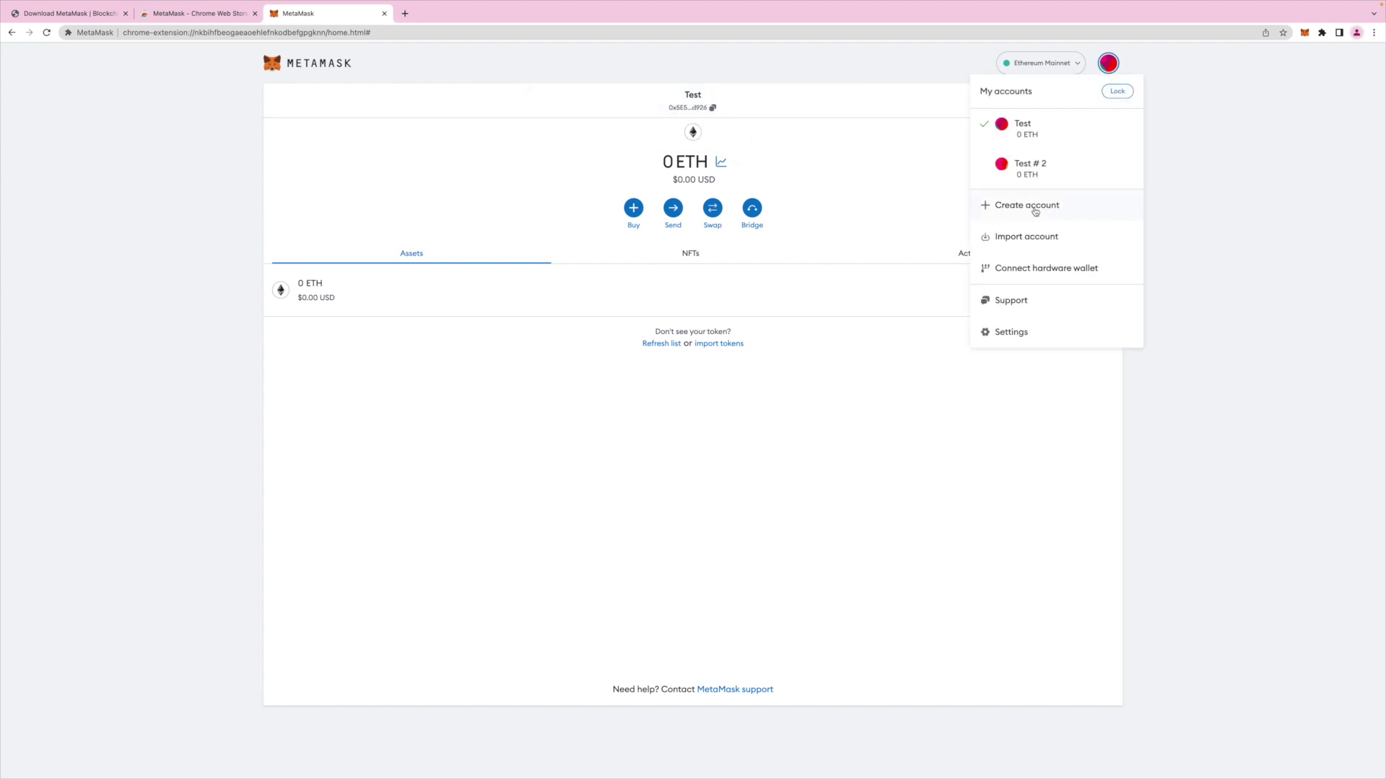
{"action": "left_click", "coordinate": [1011, 331]}
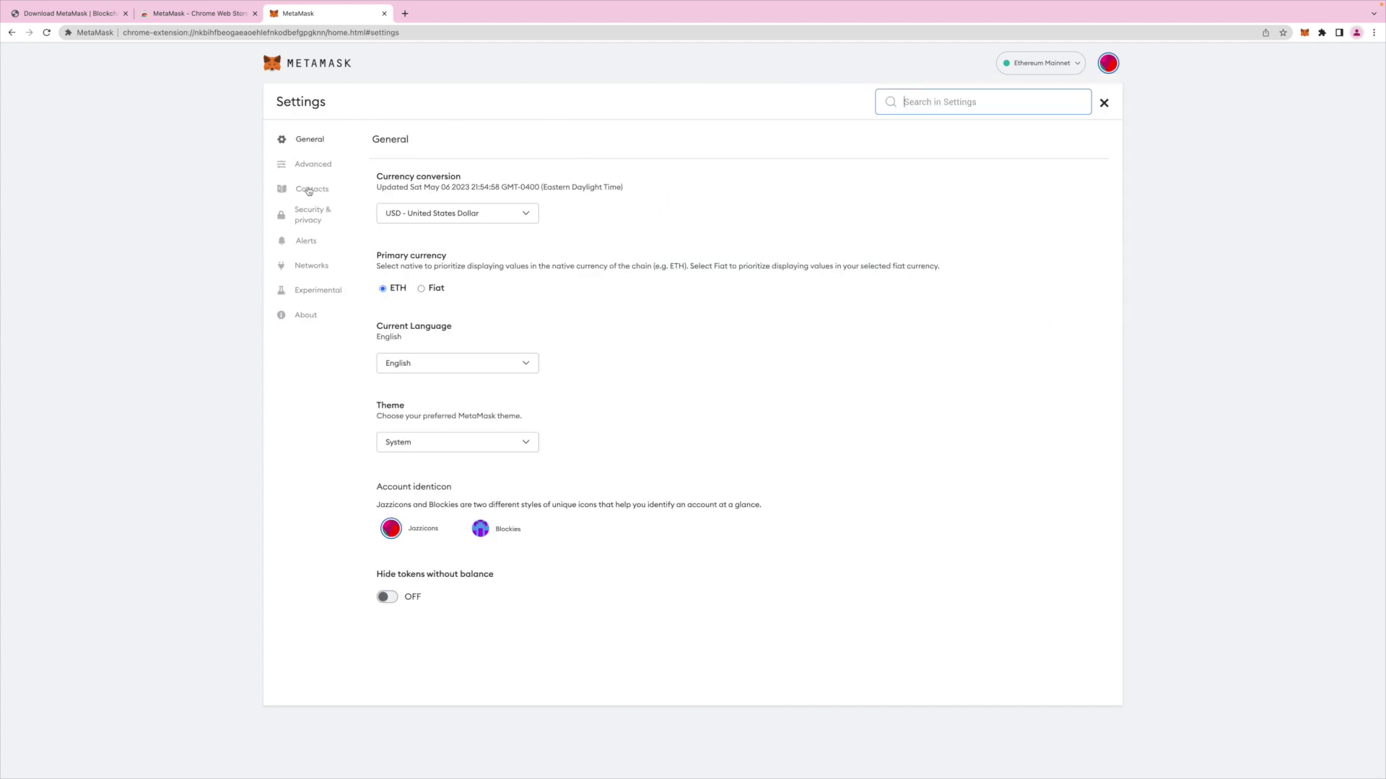
{"action": "left_click", "coordinate": [318, 215]}
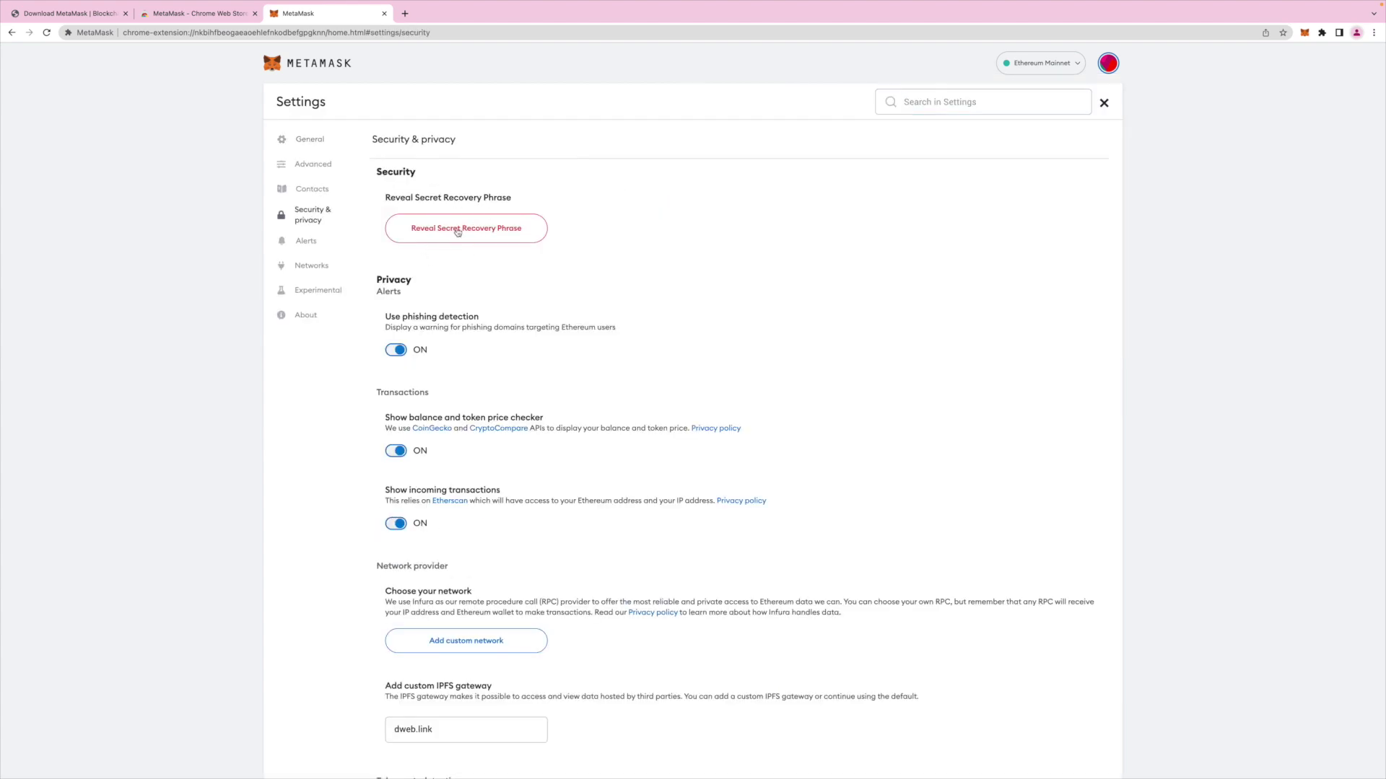
{"action": "left_click", "coordinate": [1104, 103]}
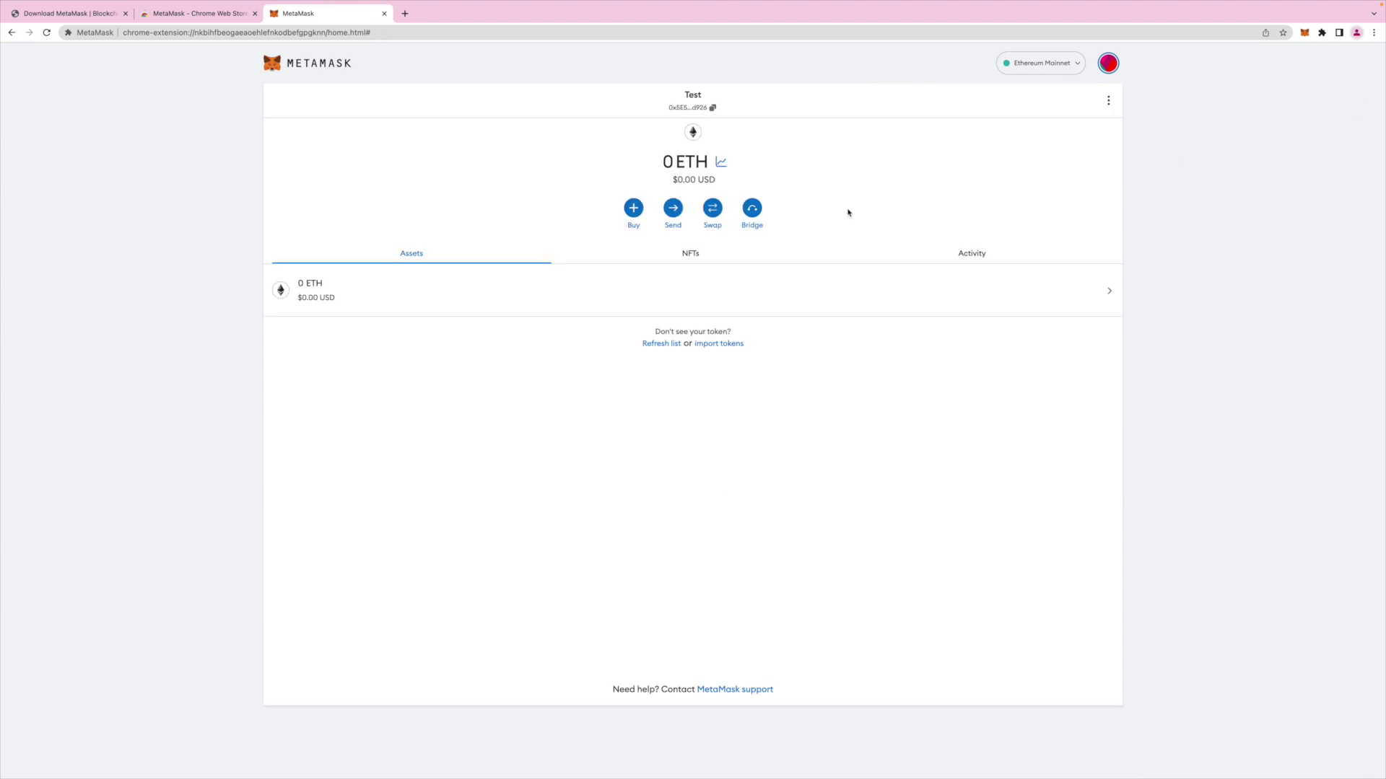